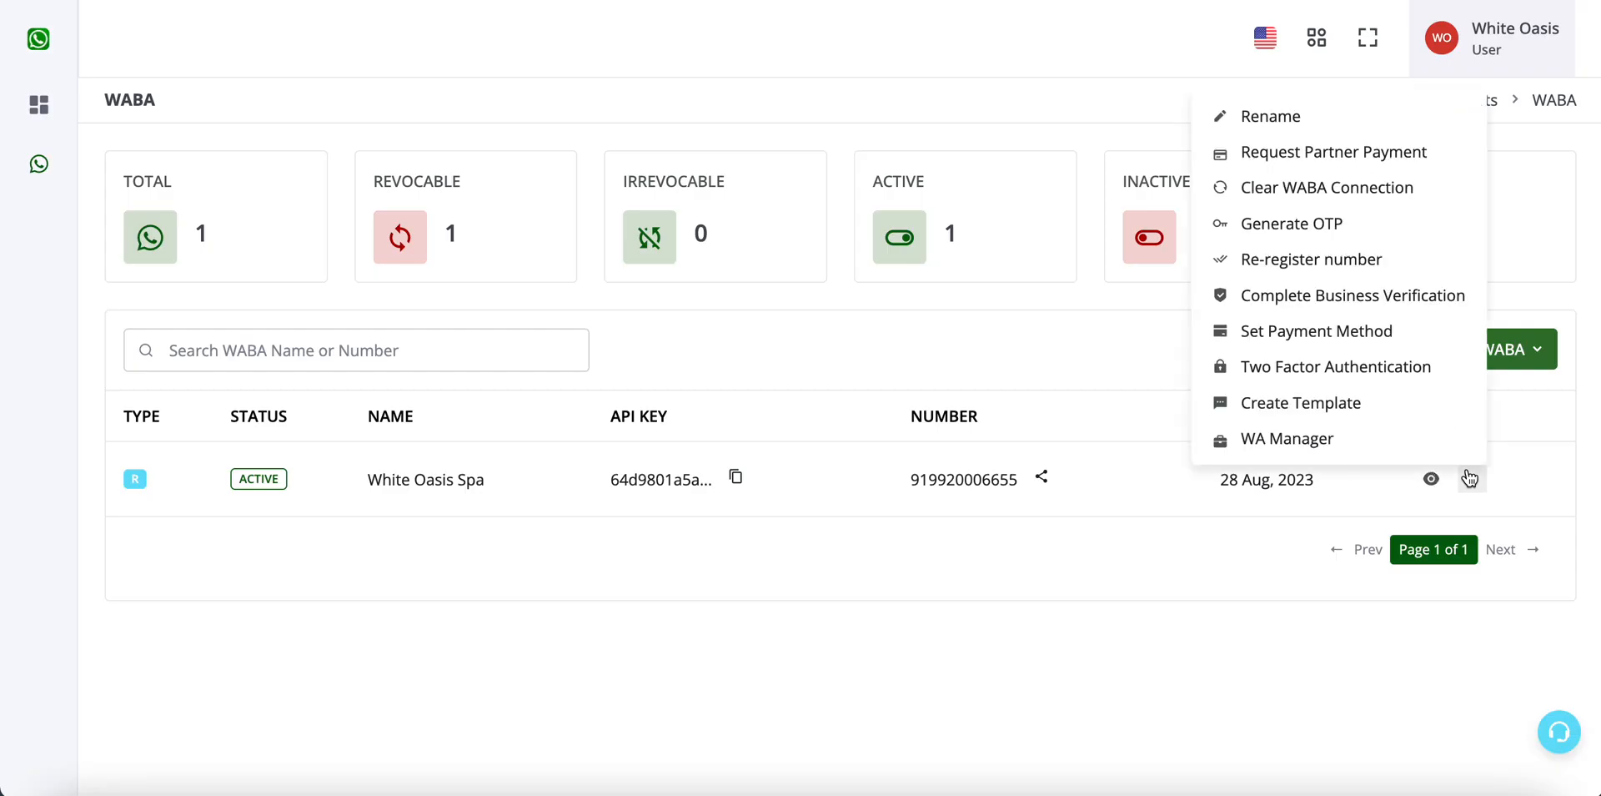
Step: Start business verification for the WABA, then open and select the '4 Things Are Required' note list
left_click(1307, 300)
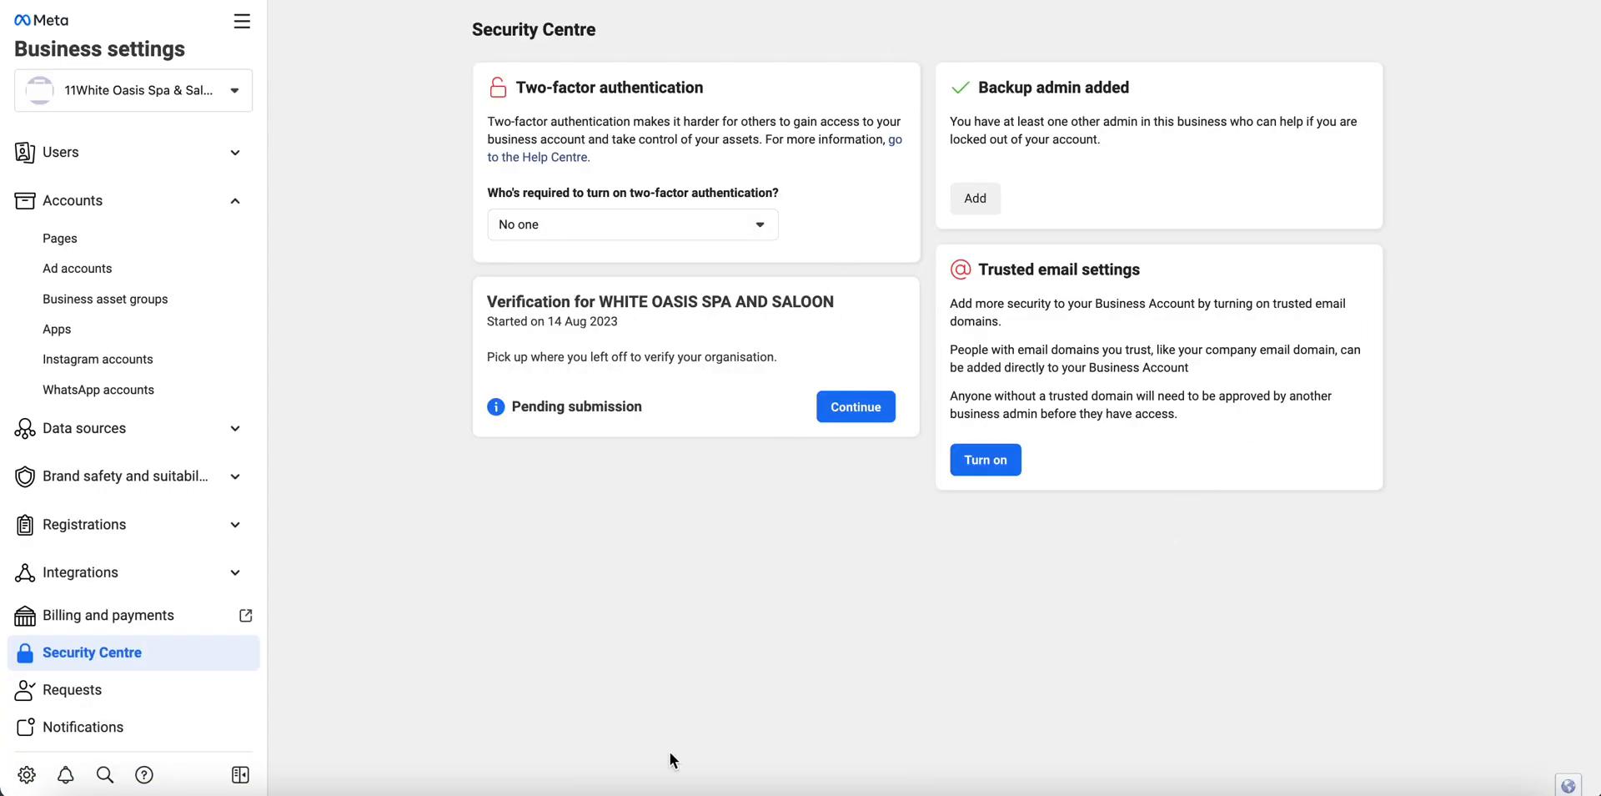
left_click(678, 777)
left_click_drag(974, 129, 601, 47)
Step: Append 'and phone number ( in some cases )' to the second requirement in the note
left_click(726, 154)
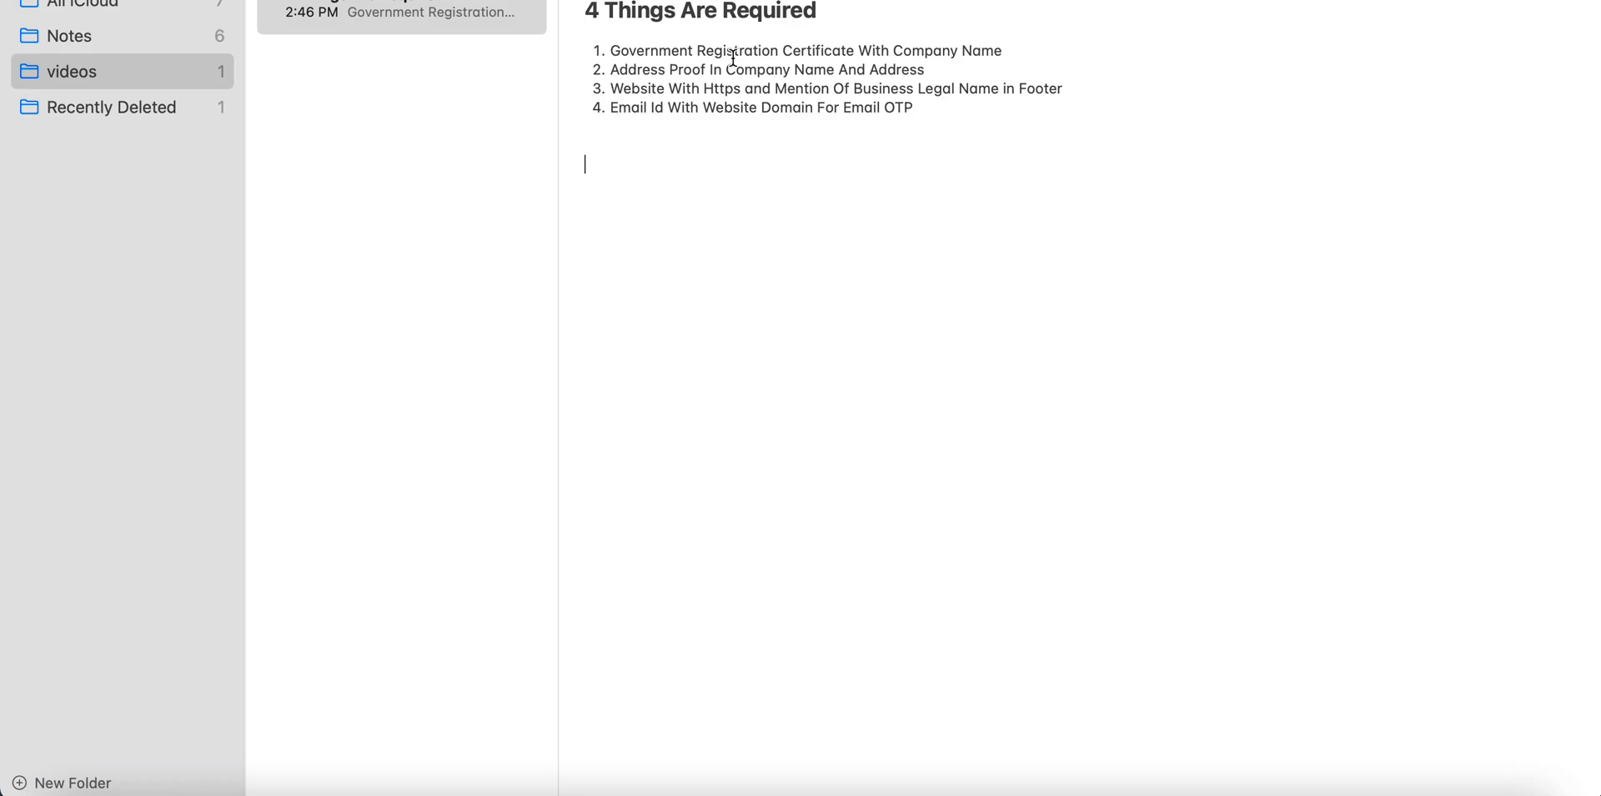
triple_click(1020, 51)
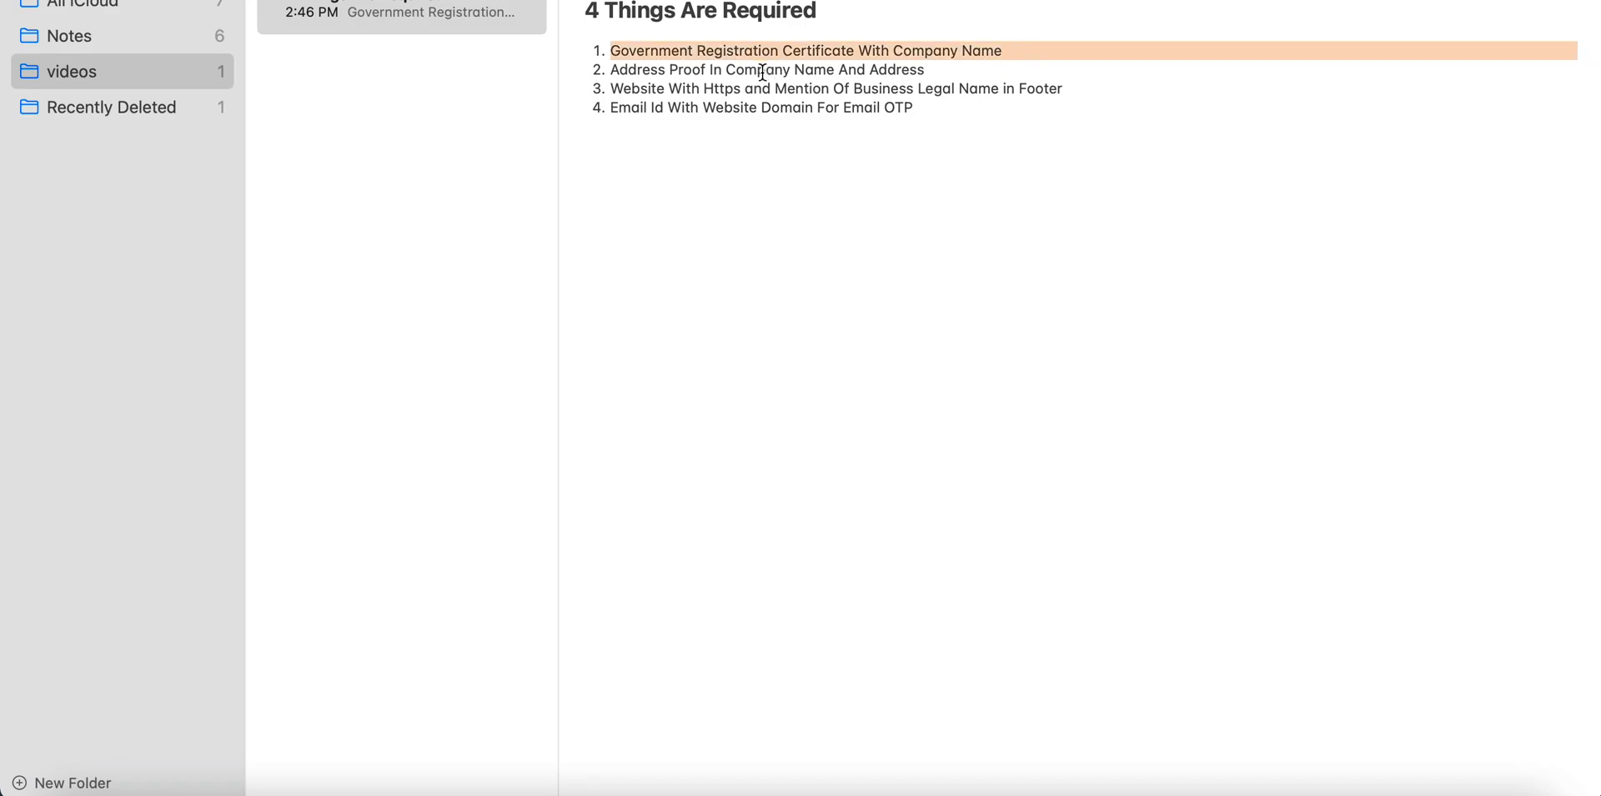
left_click(945, 70)
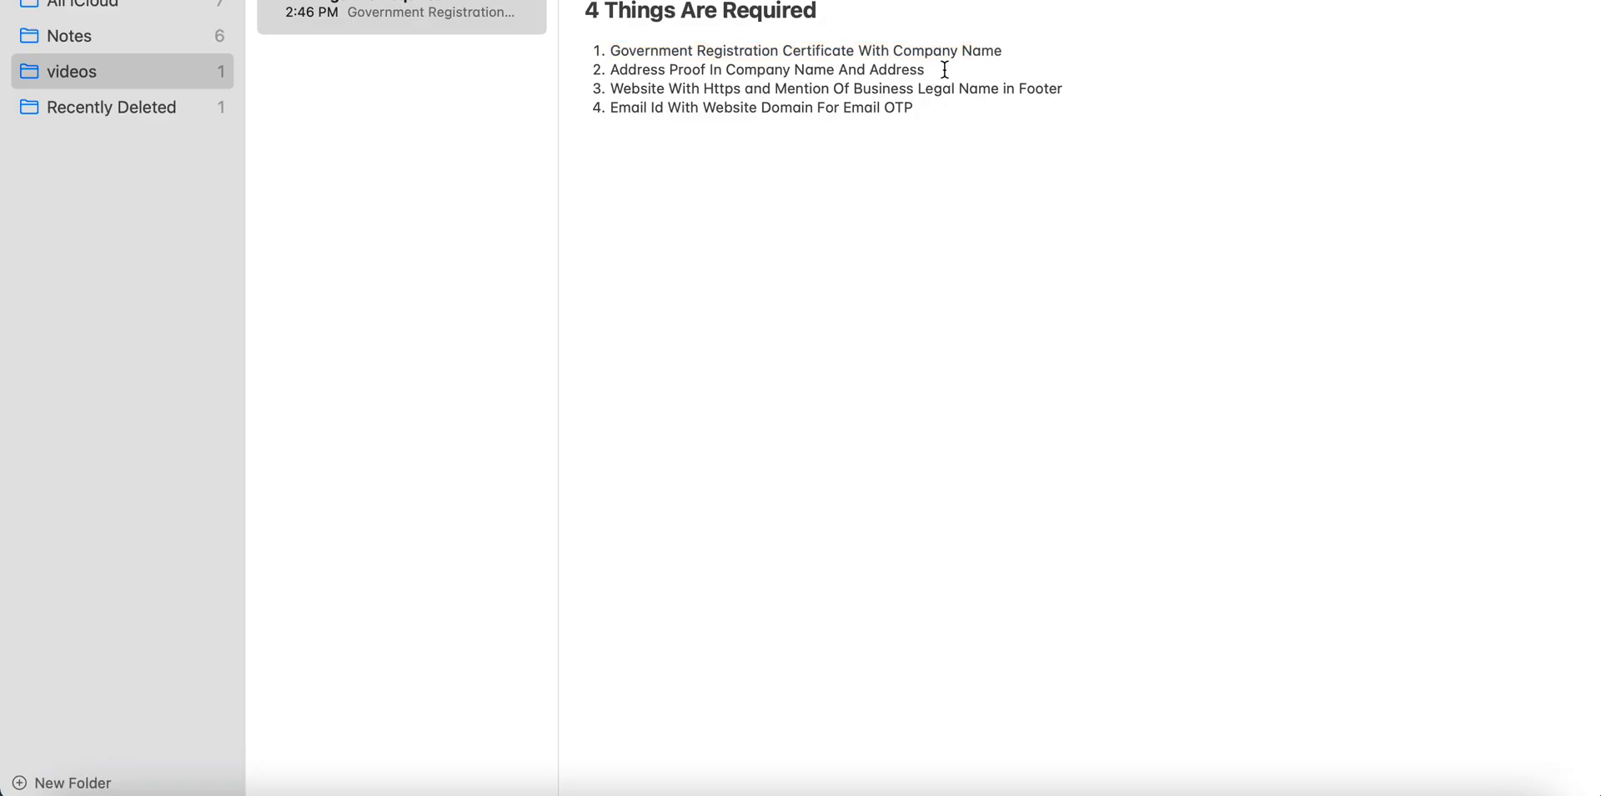
type("and phone numb")
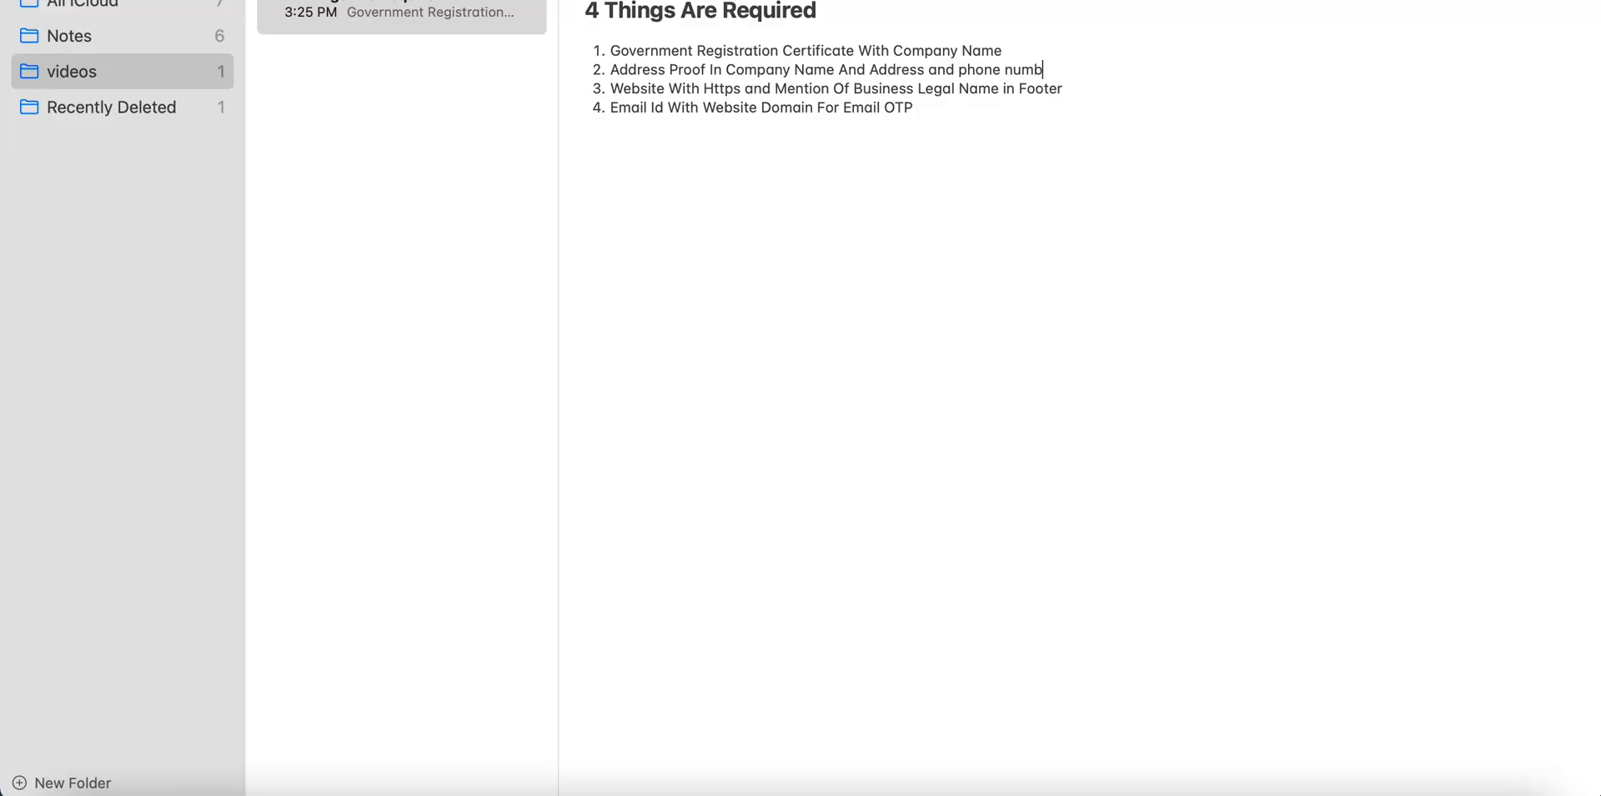
type("er ( co")
key("BackSpace")
key("BackSpace")
key("BackSpace")
type("in some cases )")
Step: Highlight 'Business Legal Name' in requirement 3, then return to the Meta Security Centre
double_click(716, 89)
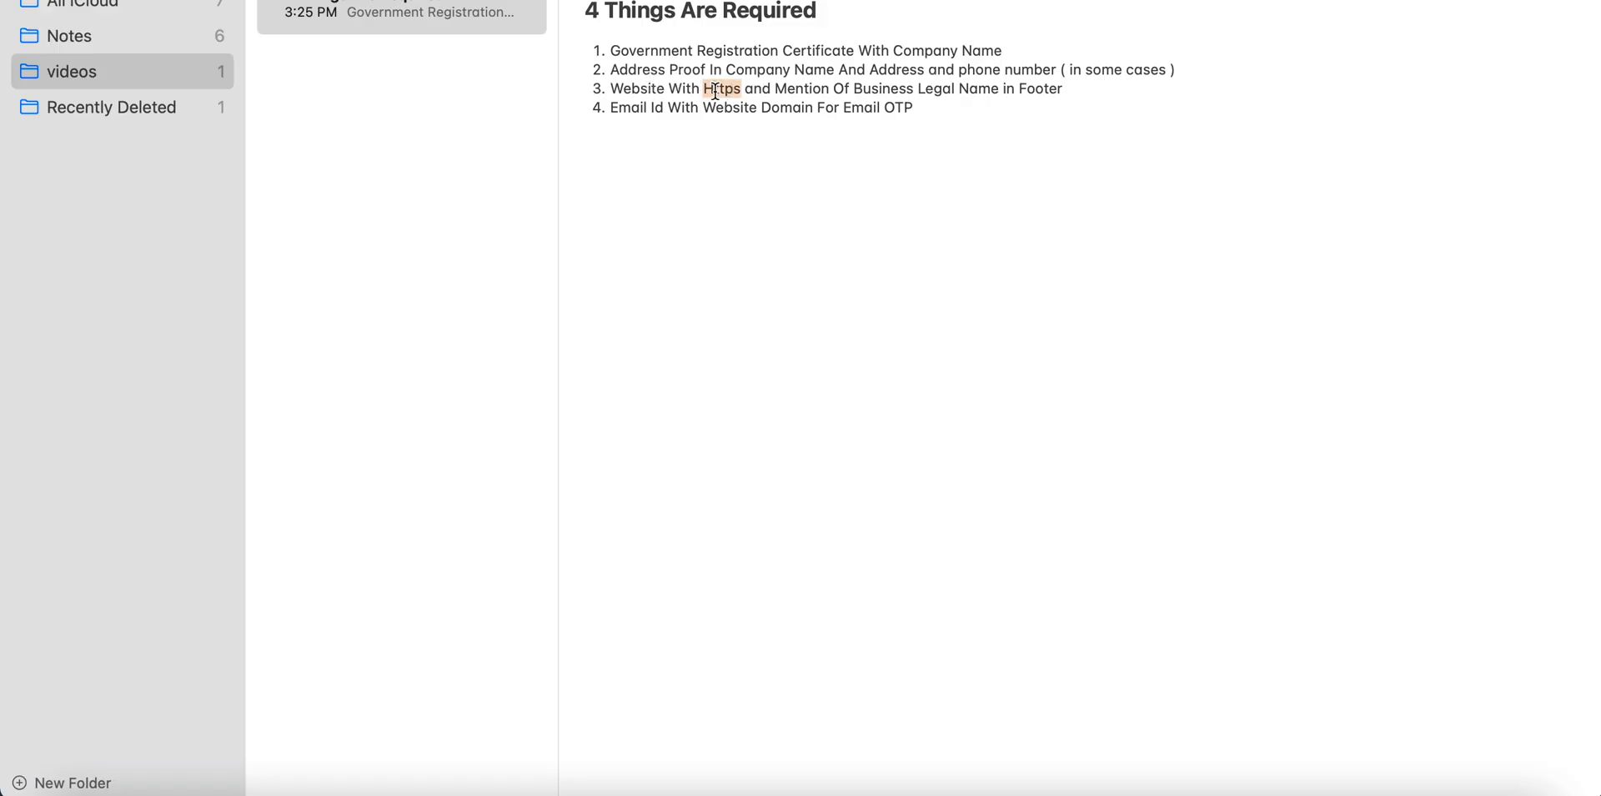
left_click(857, 88)
left_click_drag(858, 89, 612, 107)
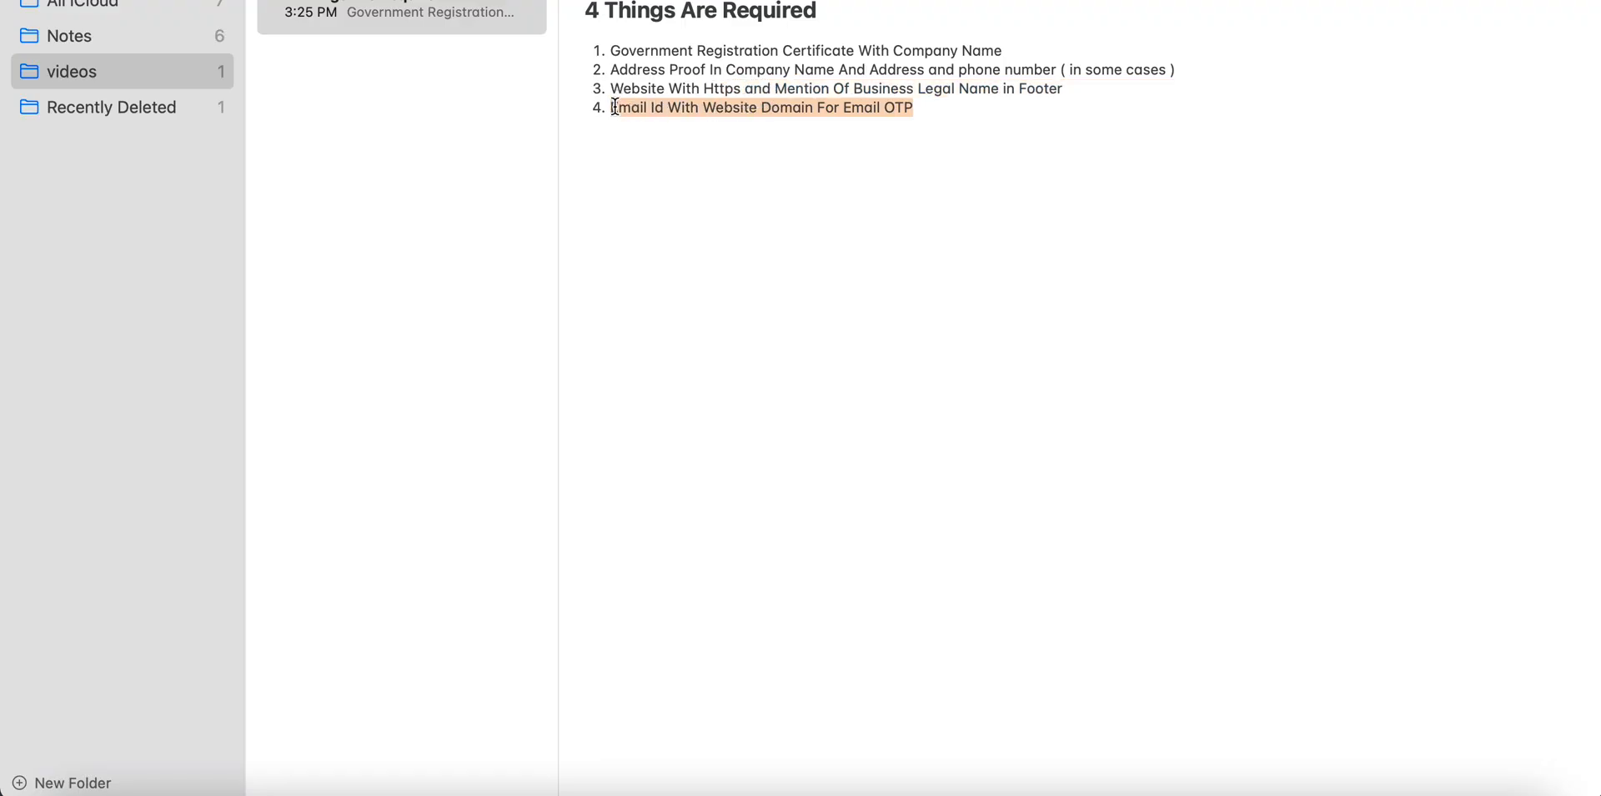
left_click(1122, 789)
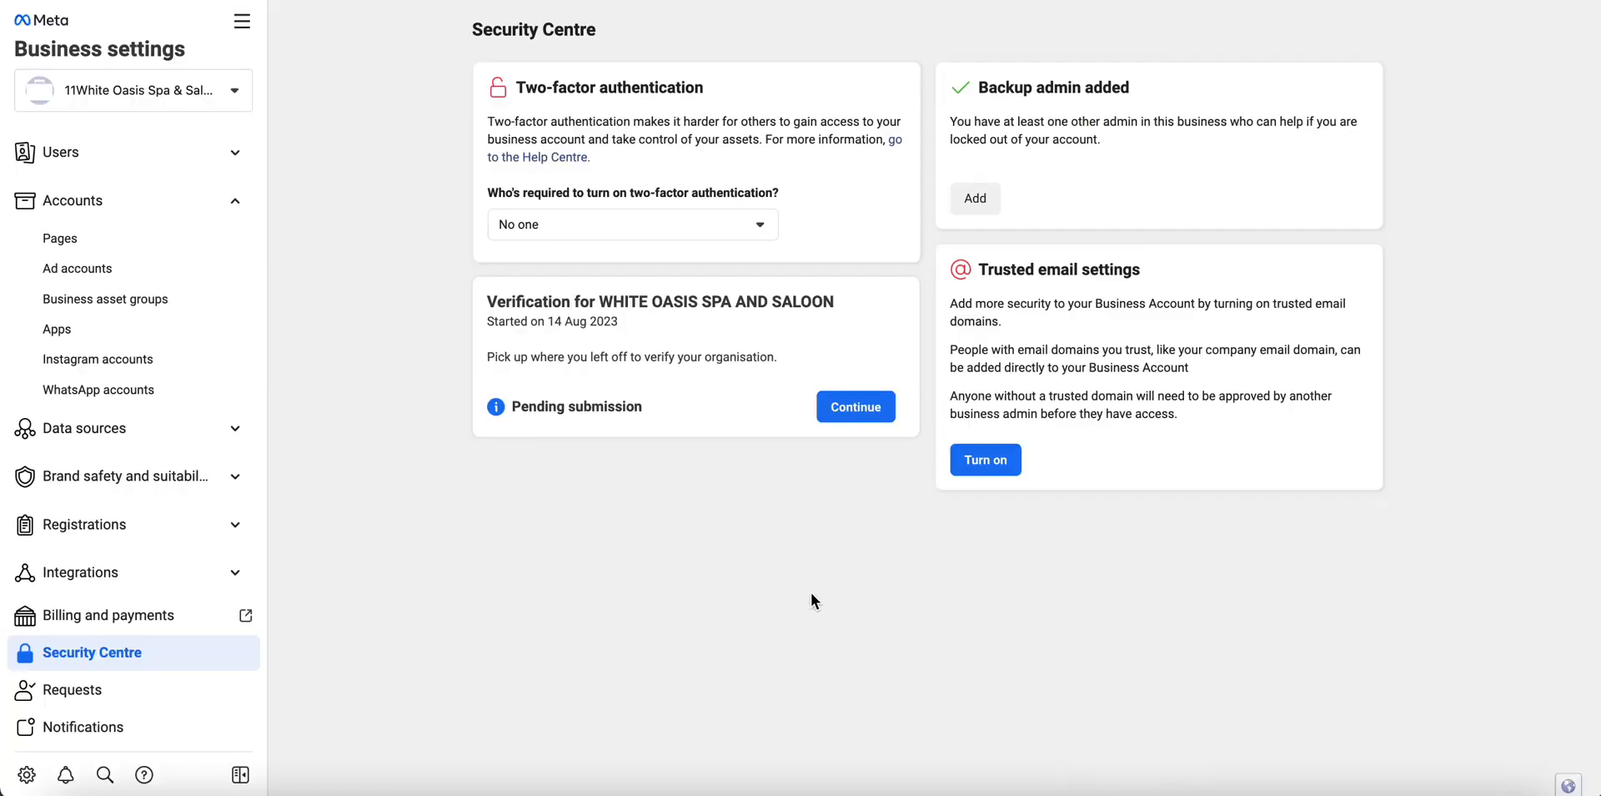
Step: Resume the pending organisation verification and proceed with India as the country
left_click(859, 413)
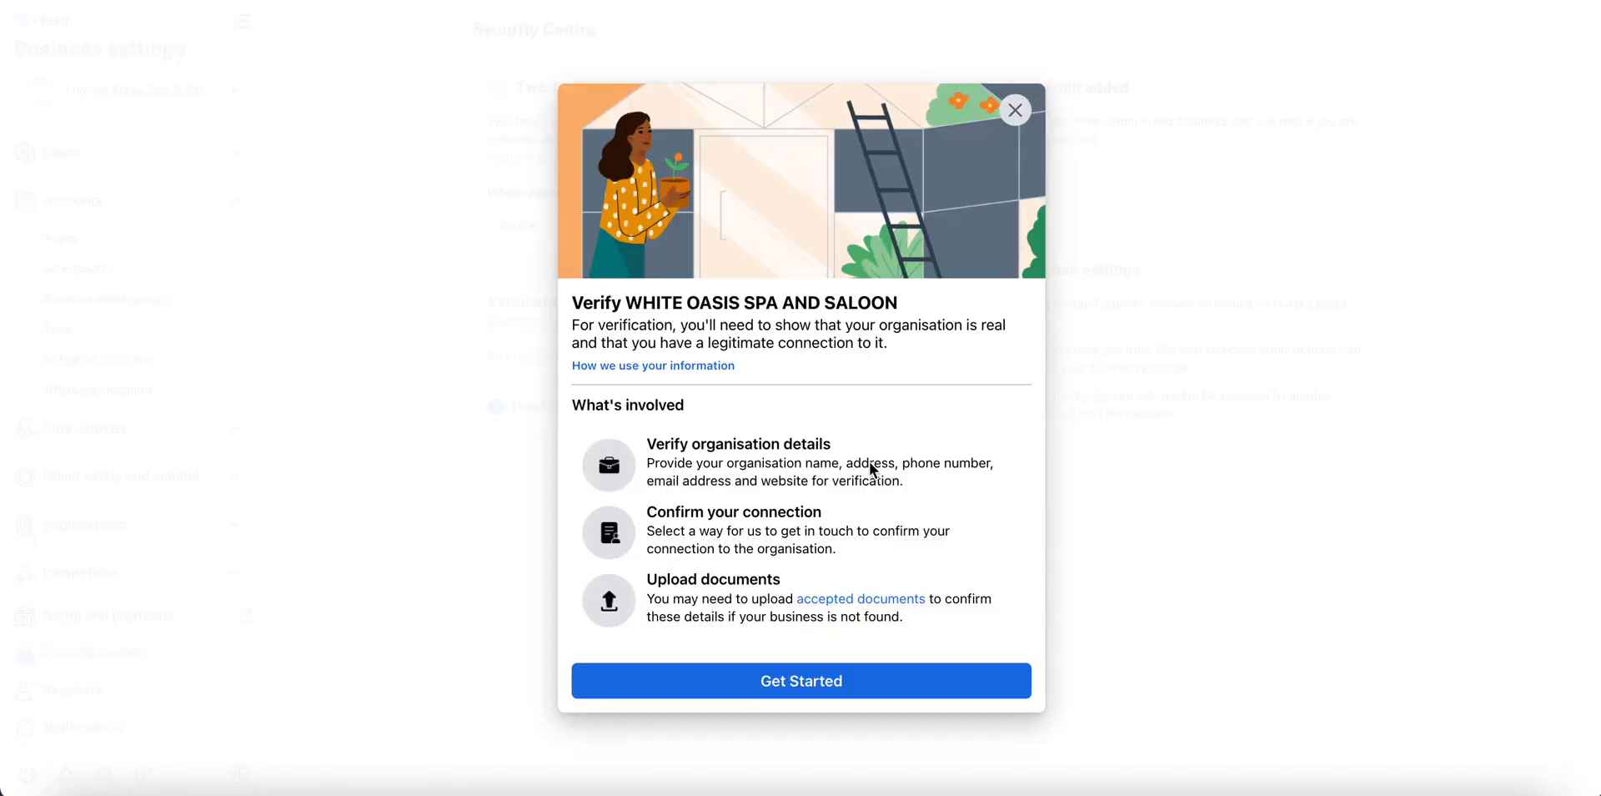
left_click(818, 680)
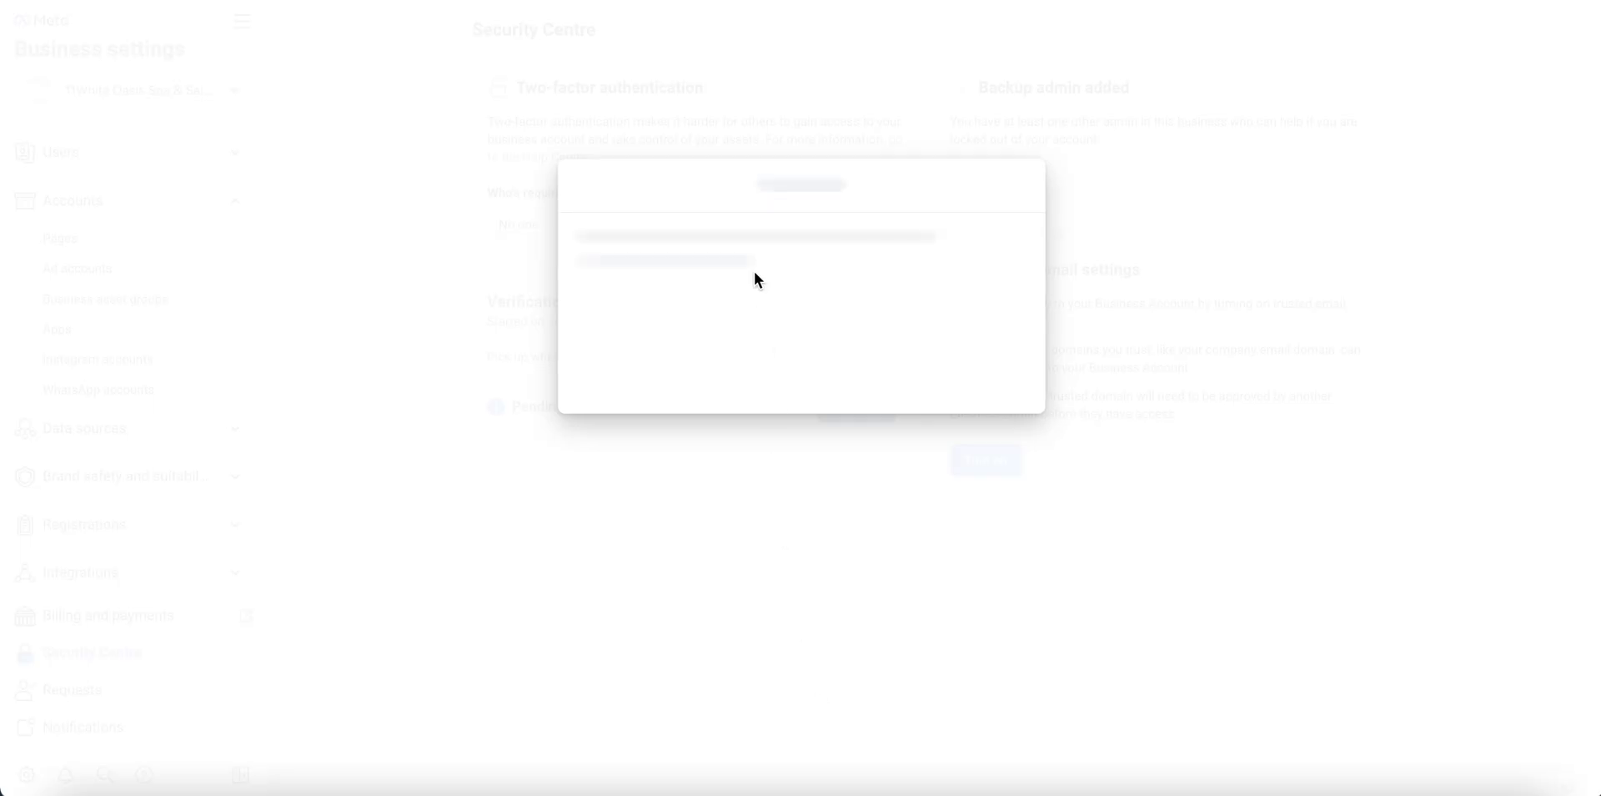
left_click(972, 319)
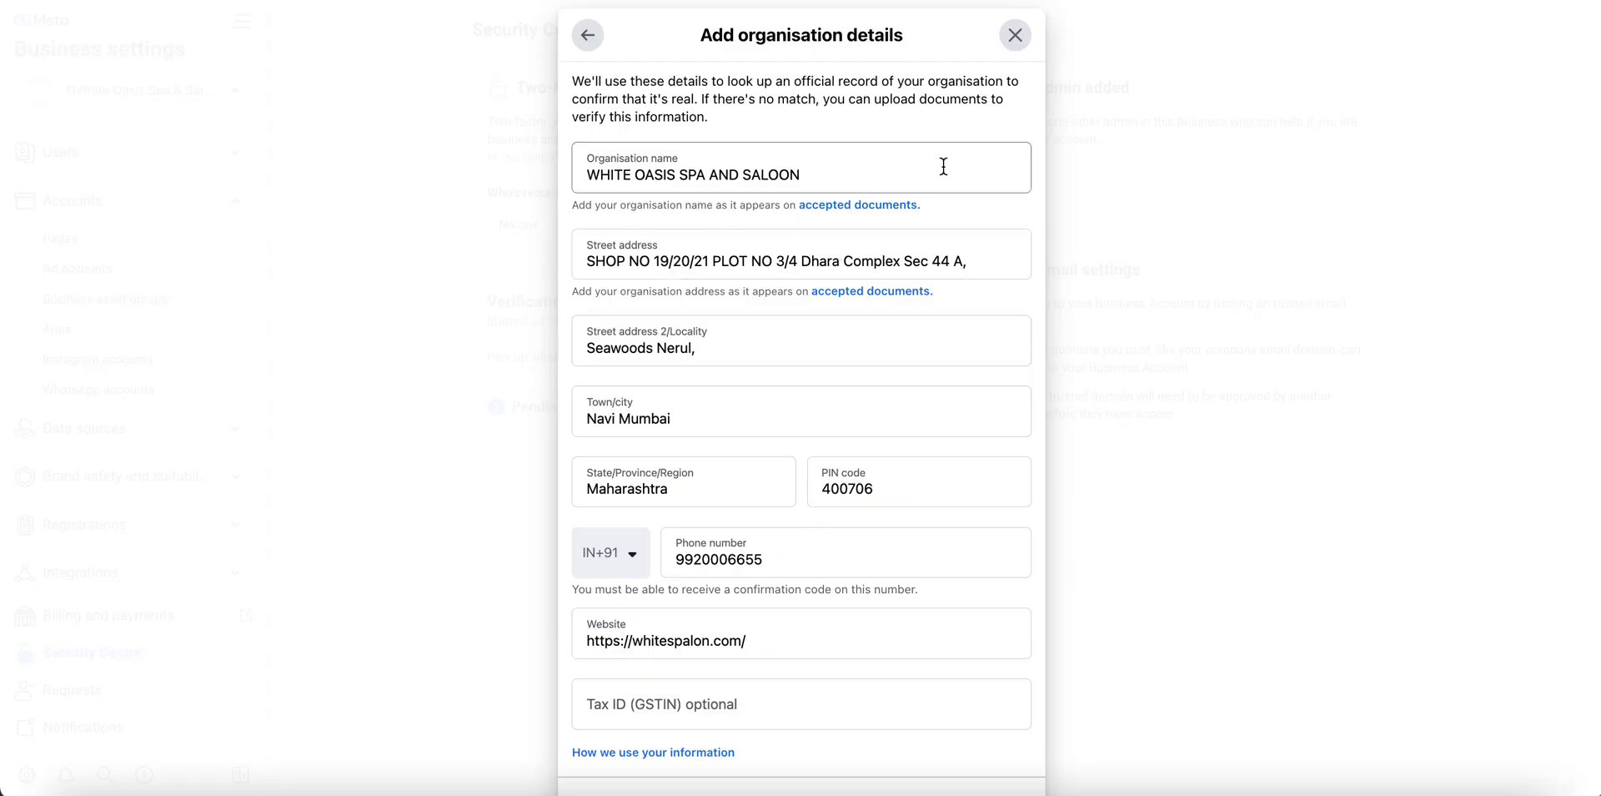
left_click(1034, 2)
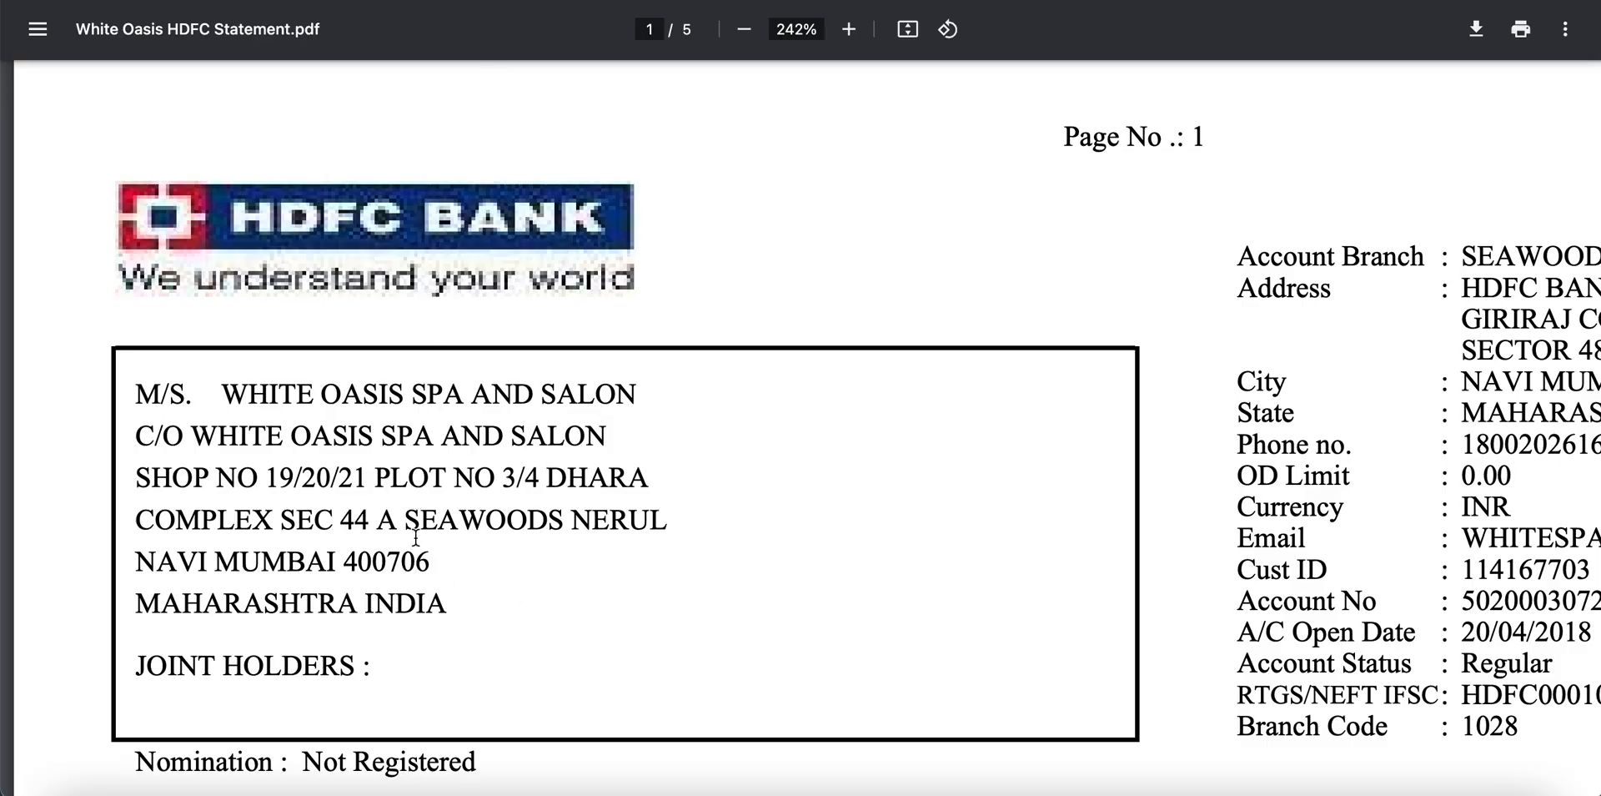
left_click_drag(482, 522, 286, 521)
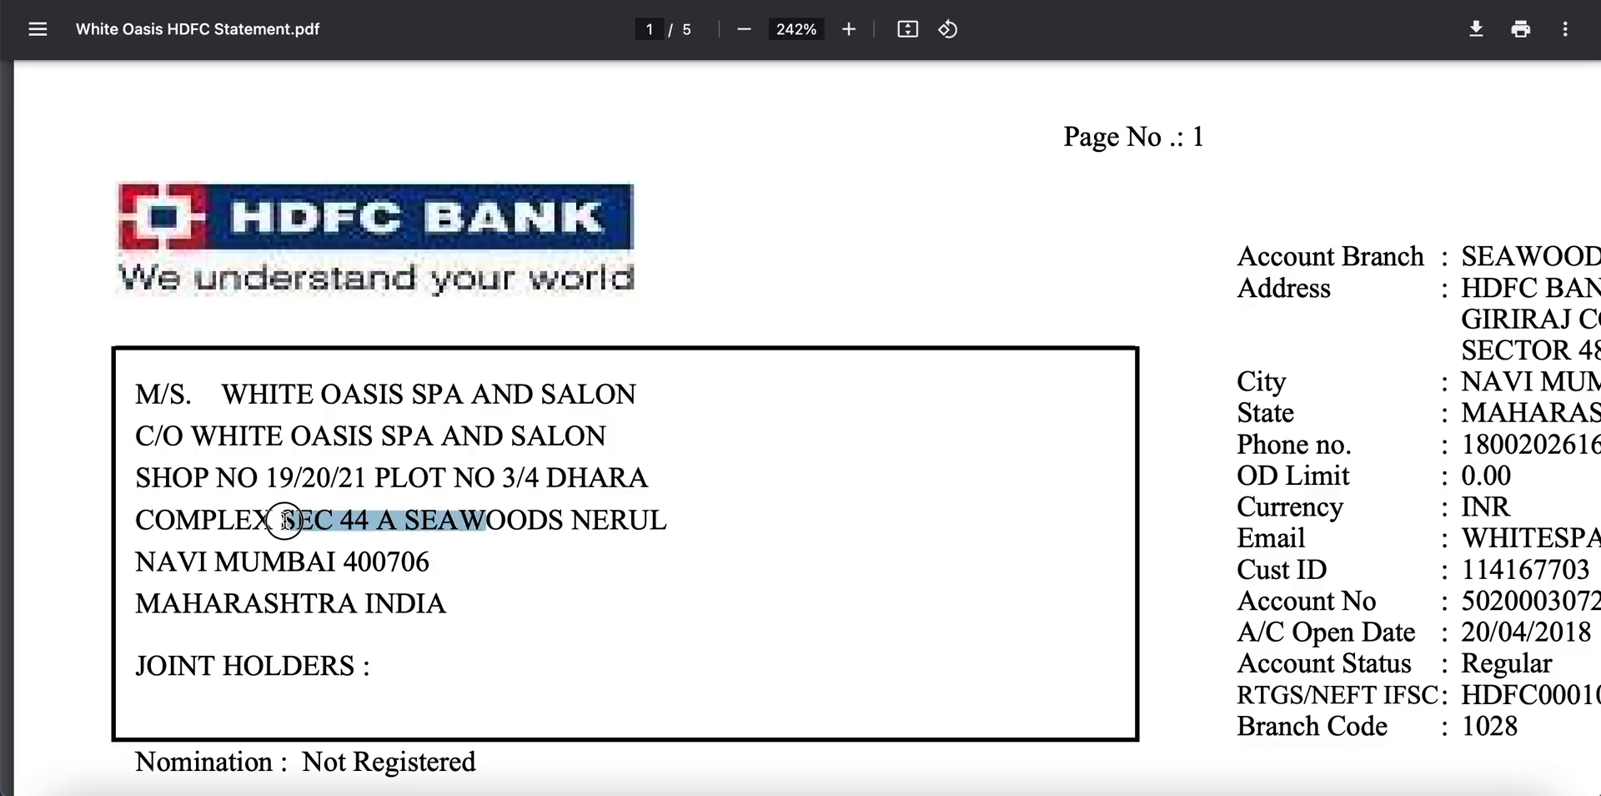
left_click(286, 521)
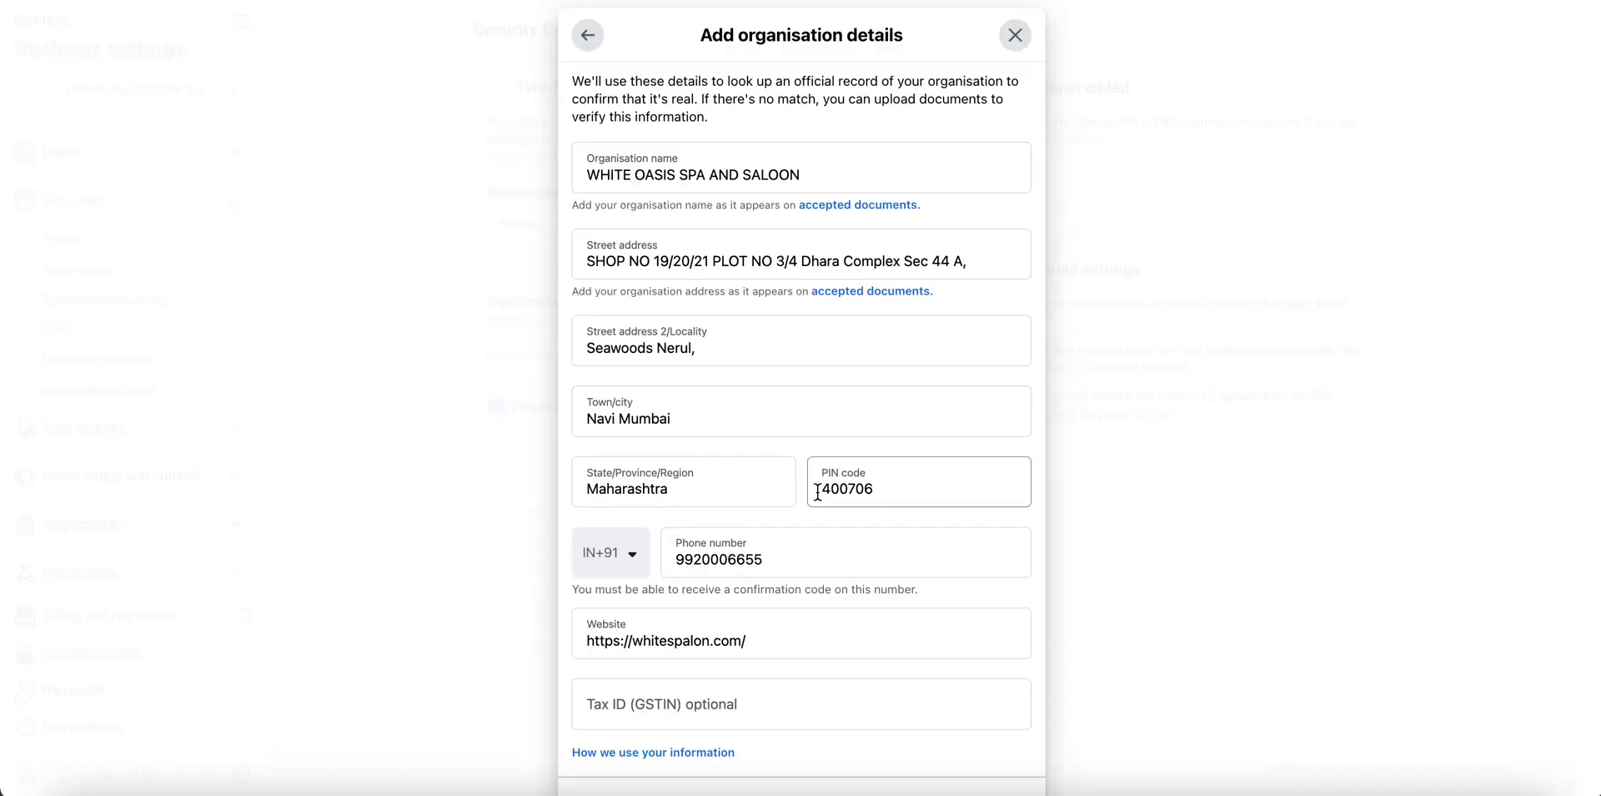
scroll(826, 500, "down", 2)
Step: Submit the organisation details, review the accepted document types, and continue past the supporting documents
left_click(991, 754)
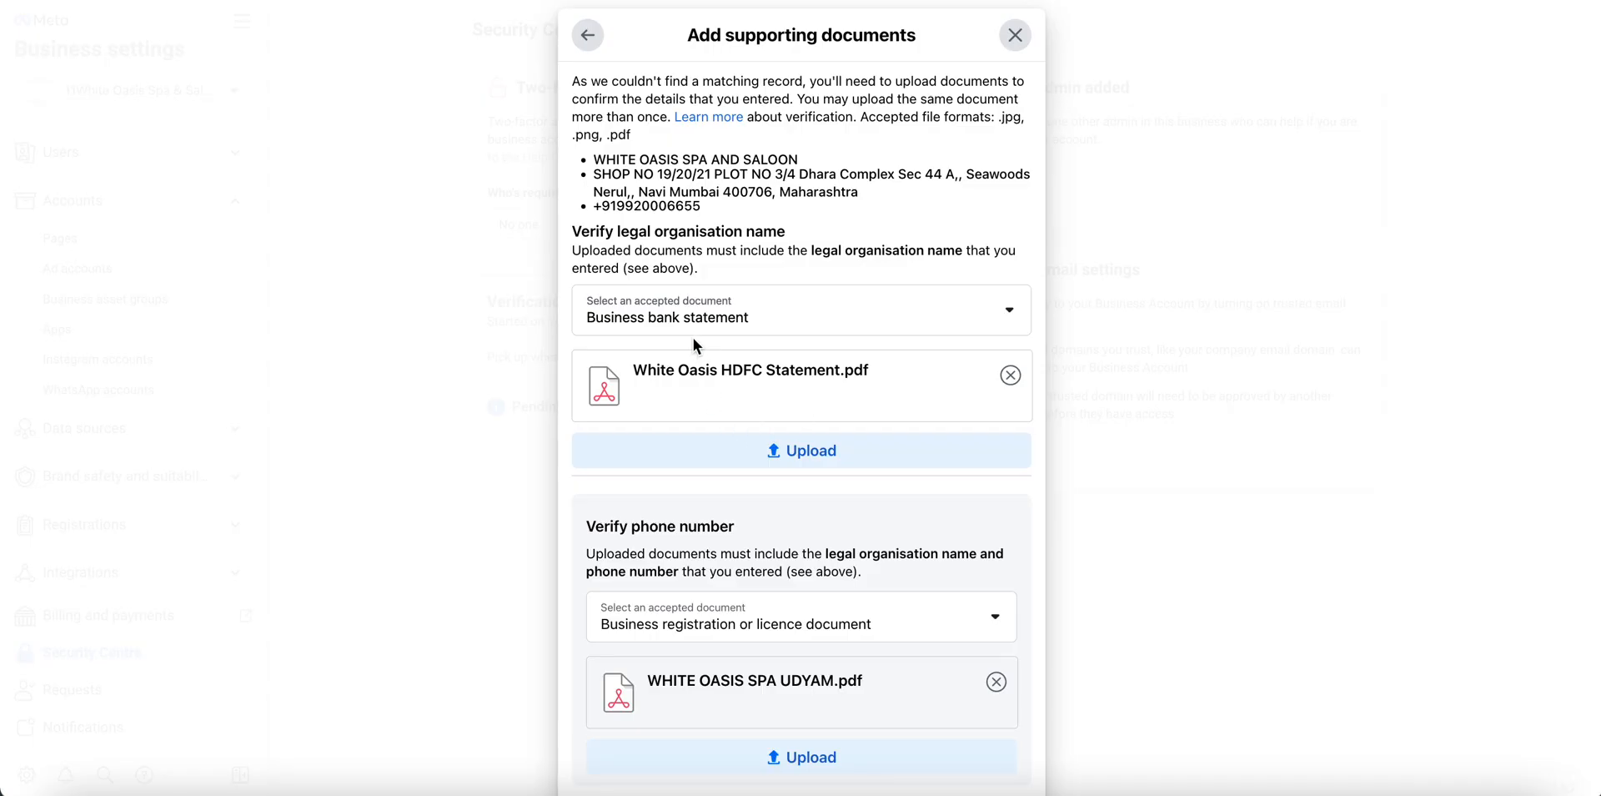
left_click(689, 327)
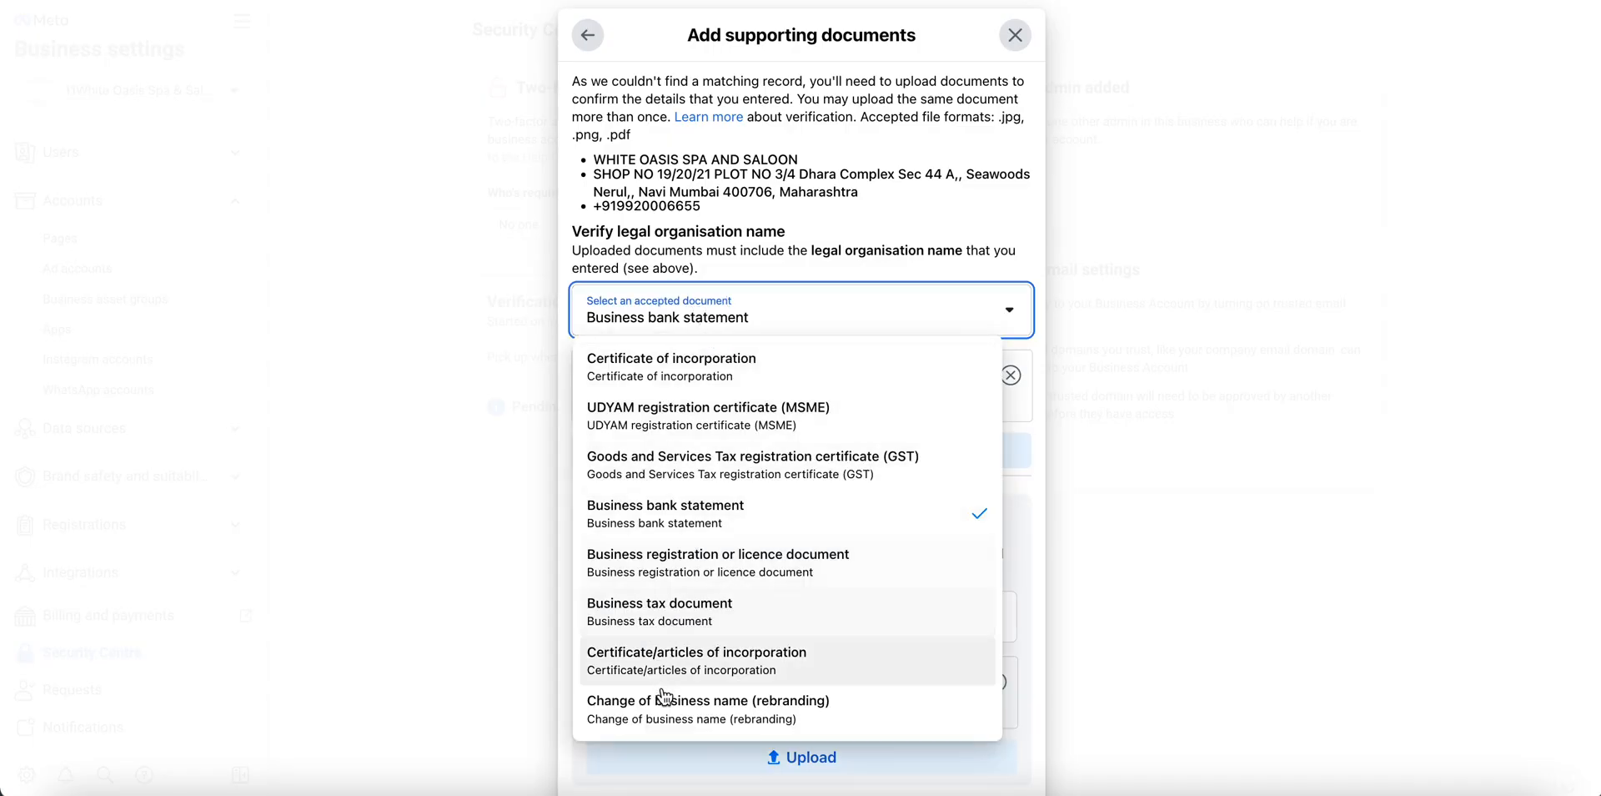
left_click(906, 155)
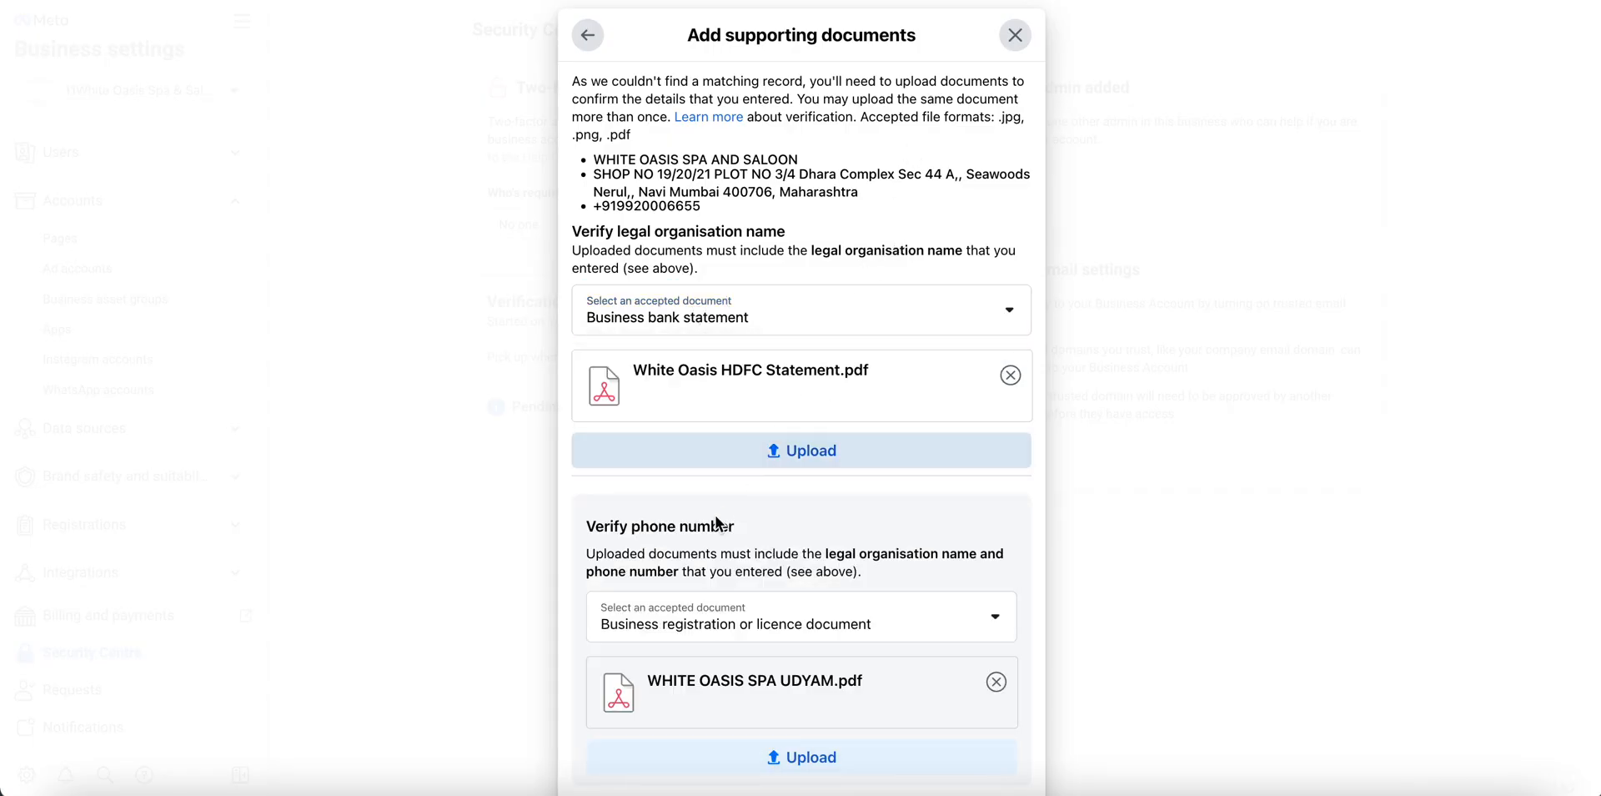
scroll(764, 694, "down", 2)
left_click(954, 751)
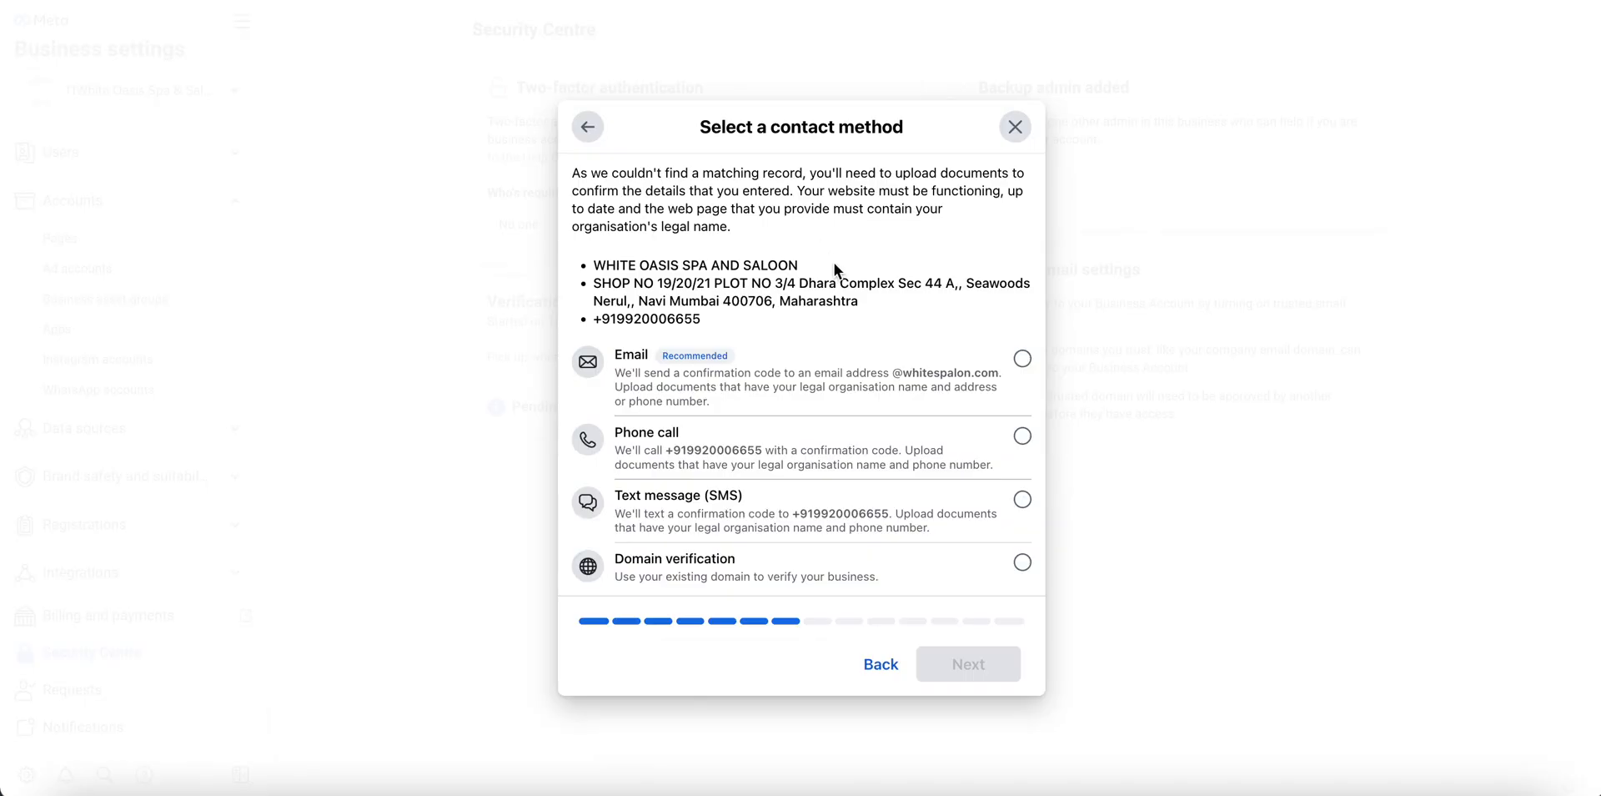
Step: Choose Email as the contact method, complete the organisation's email address, and send the confirmation code
left_click(639, 374)
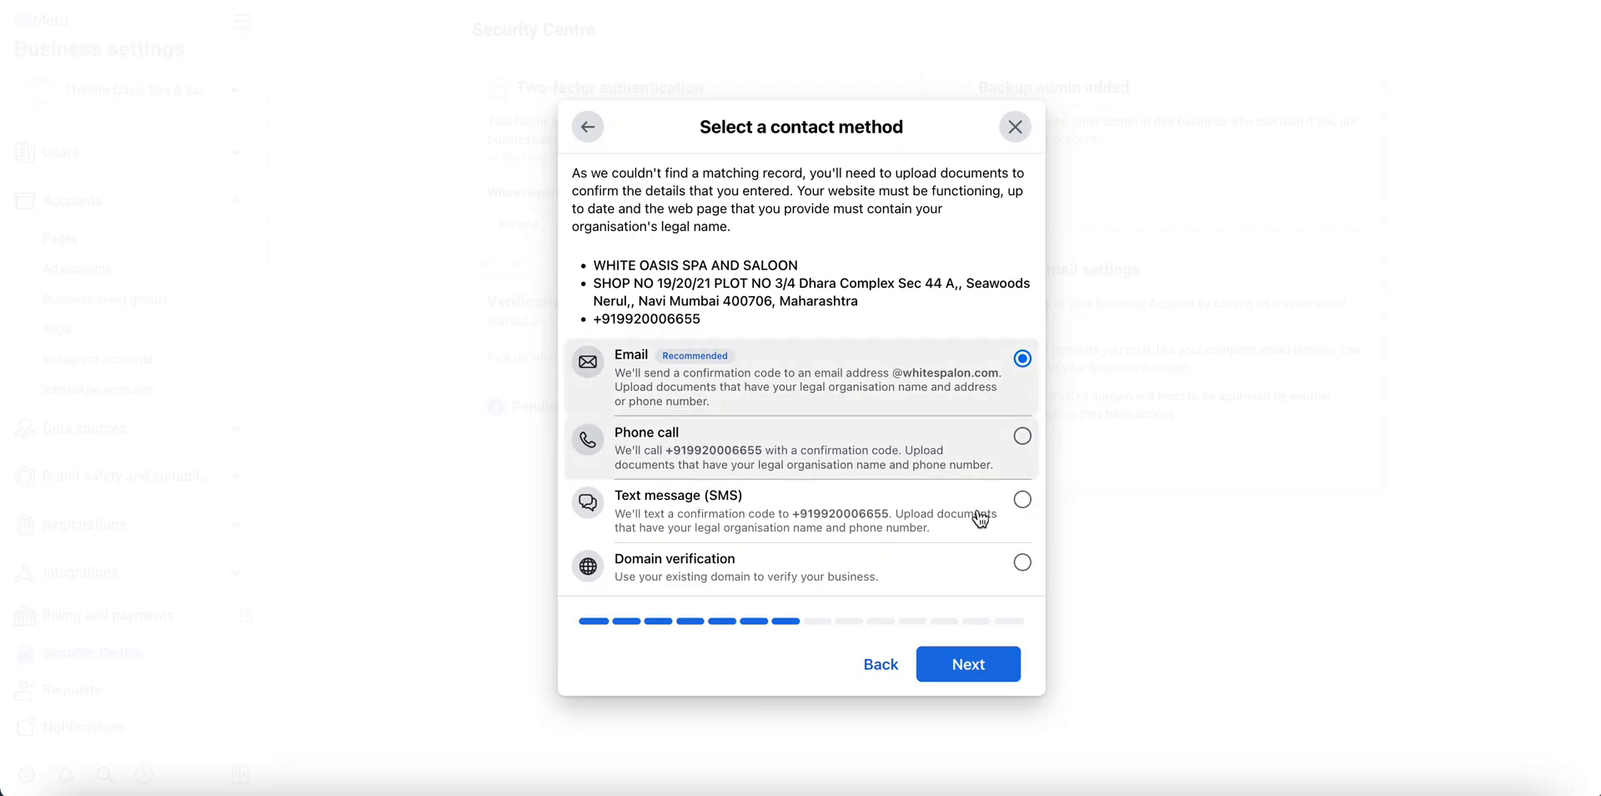
left_click(968, 665)
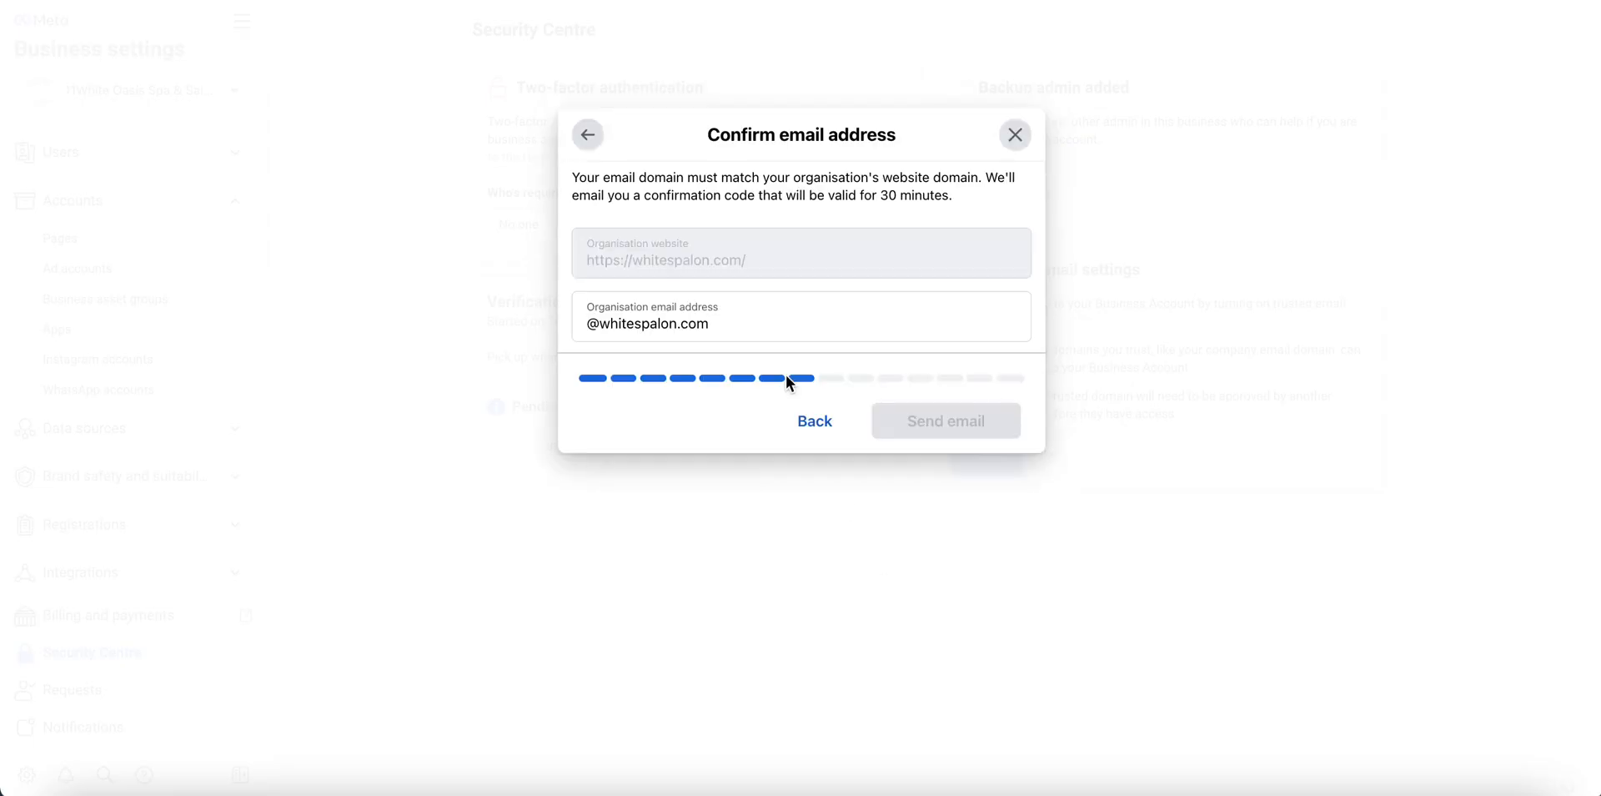
left_click_drag(711, 325, 594, 320)
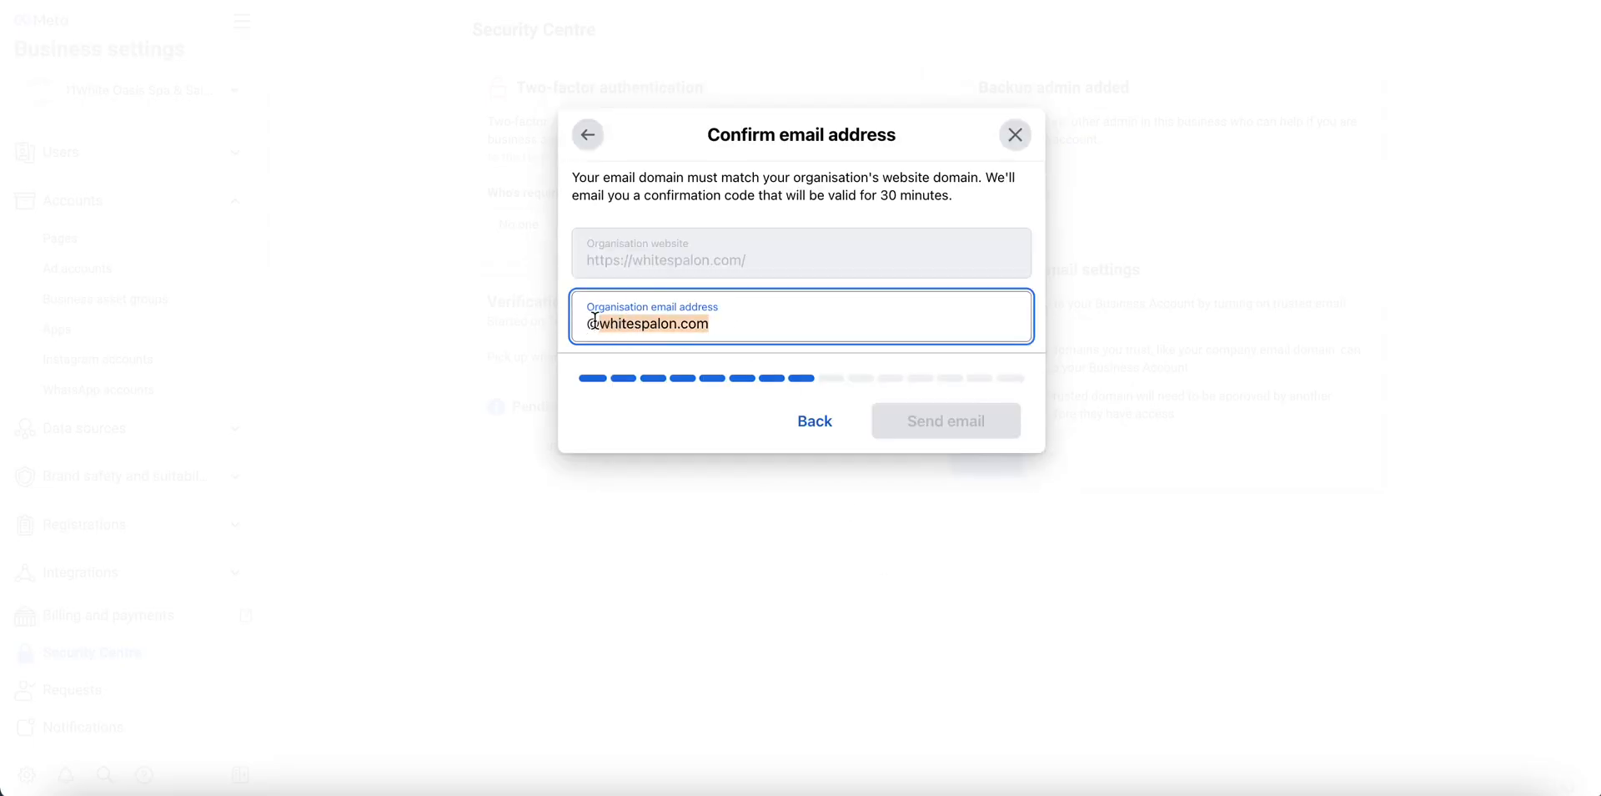
left_click(595, 321)
type("info")
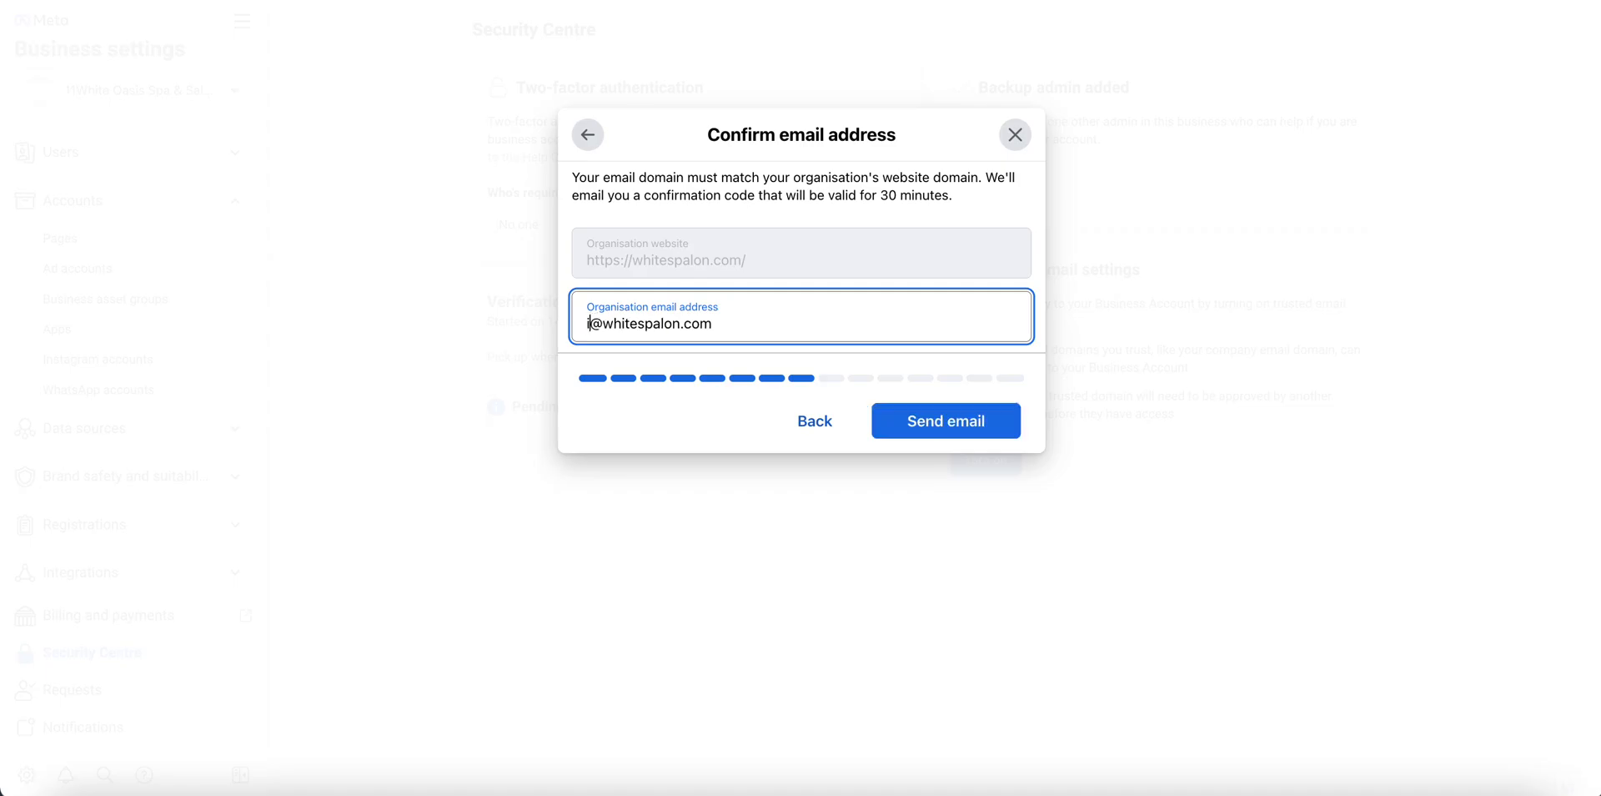
left_click(940, 404)
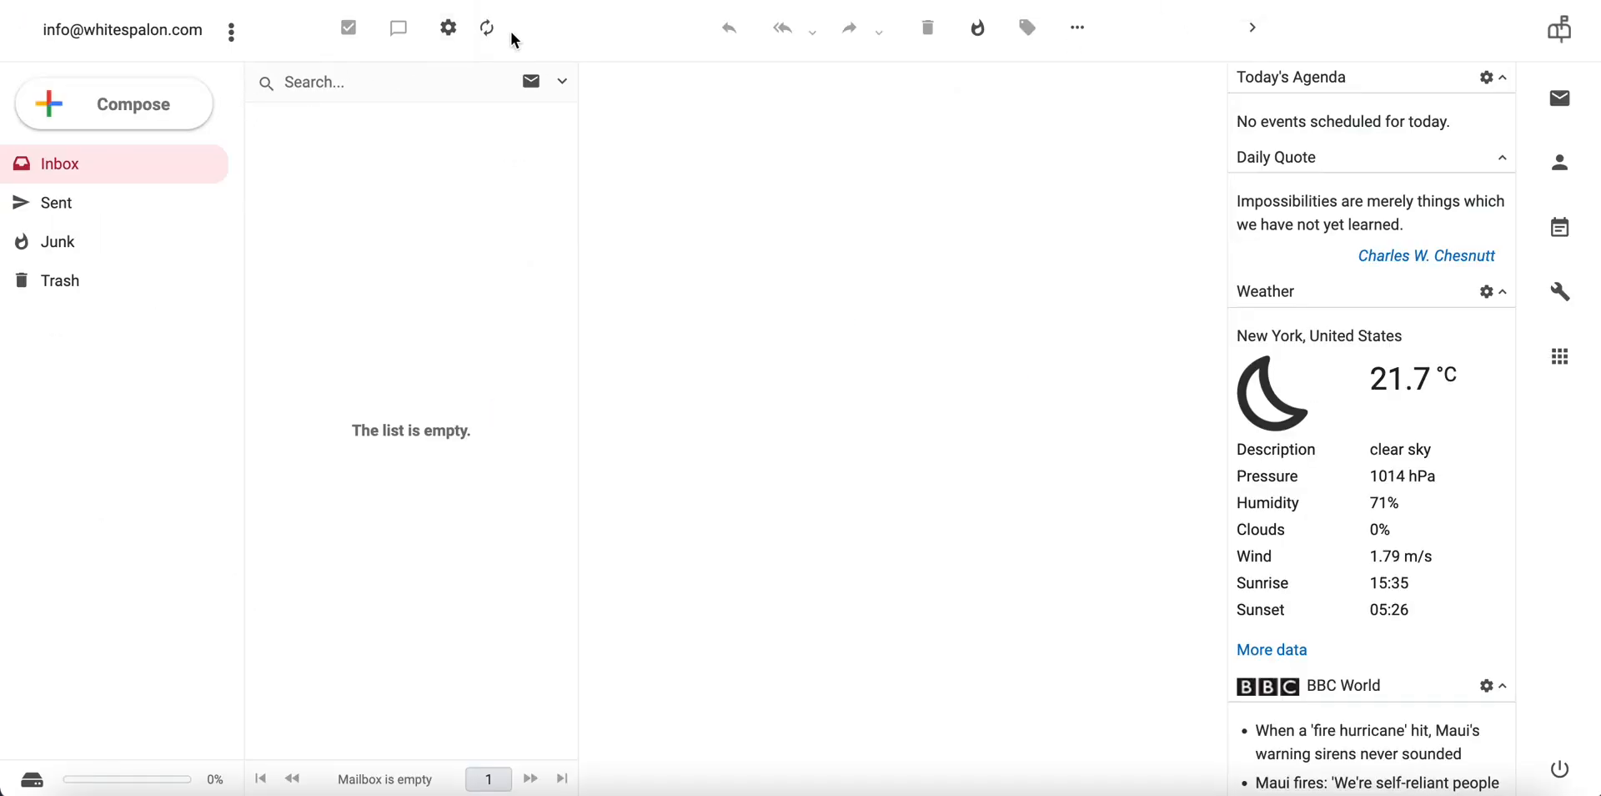
Step: Refresh the Roundcube inbox until Facebook's 'Verify your business email' arrives, open it and copy the code
left_click(502, 35)
left_click(501, 37)
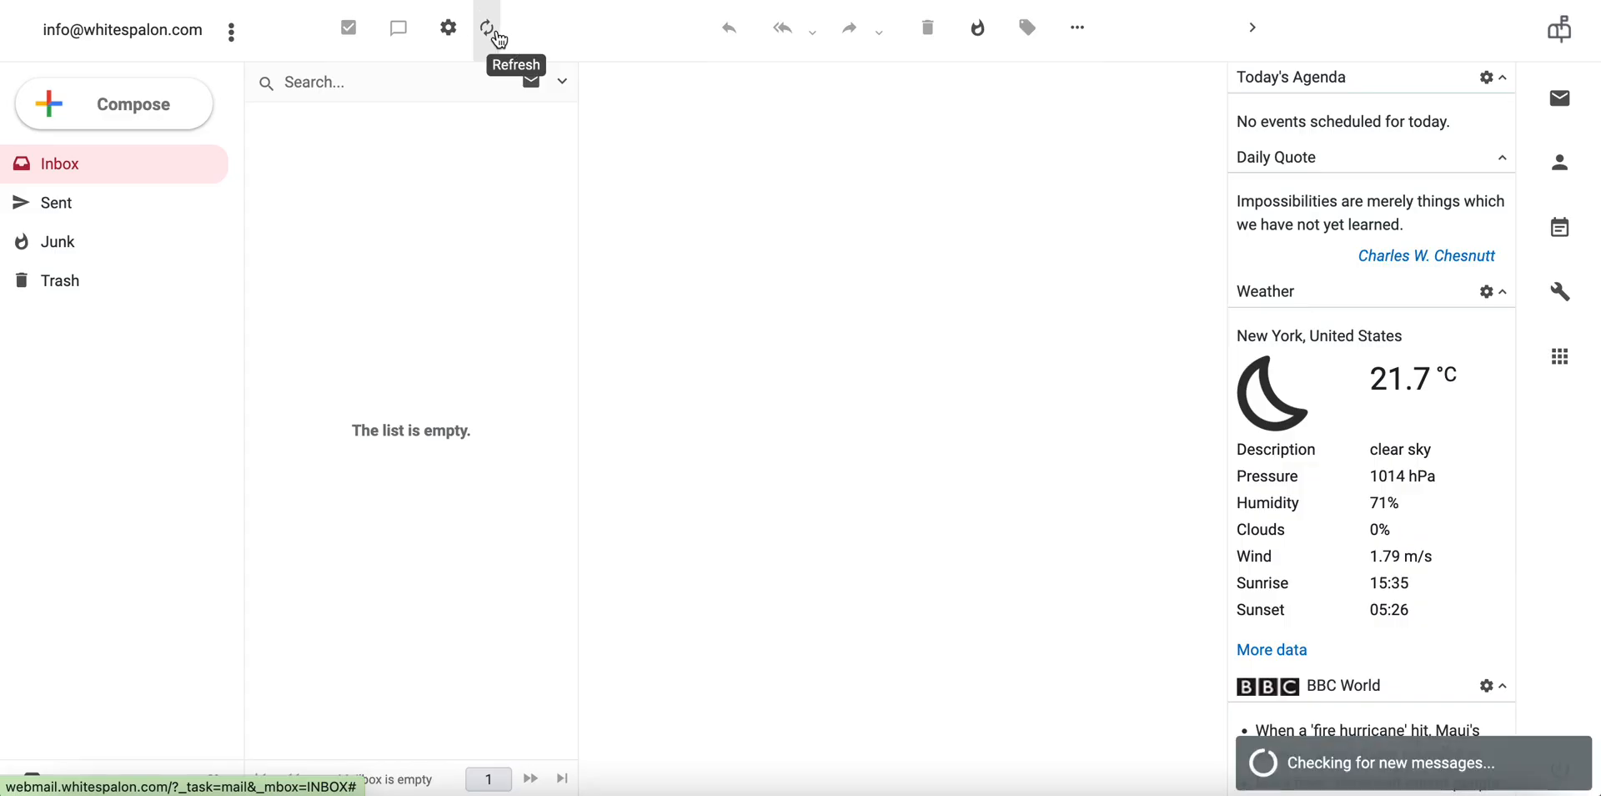
left_click(501, 39)
left_click(501, 39)
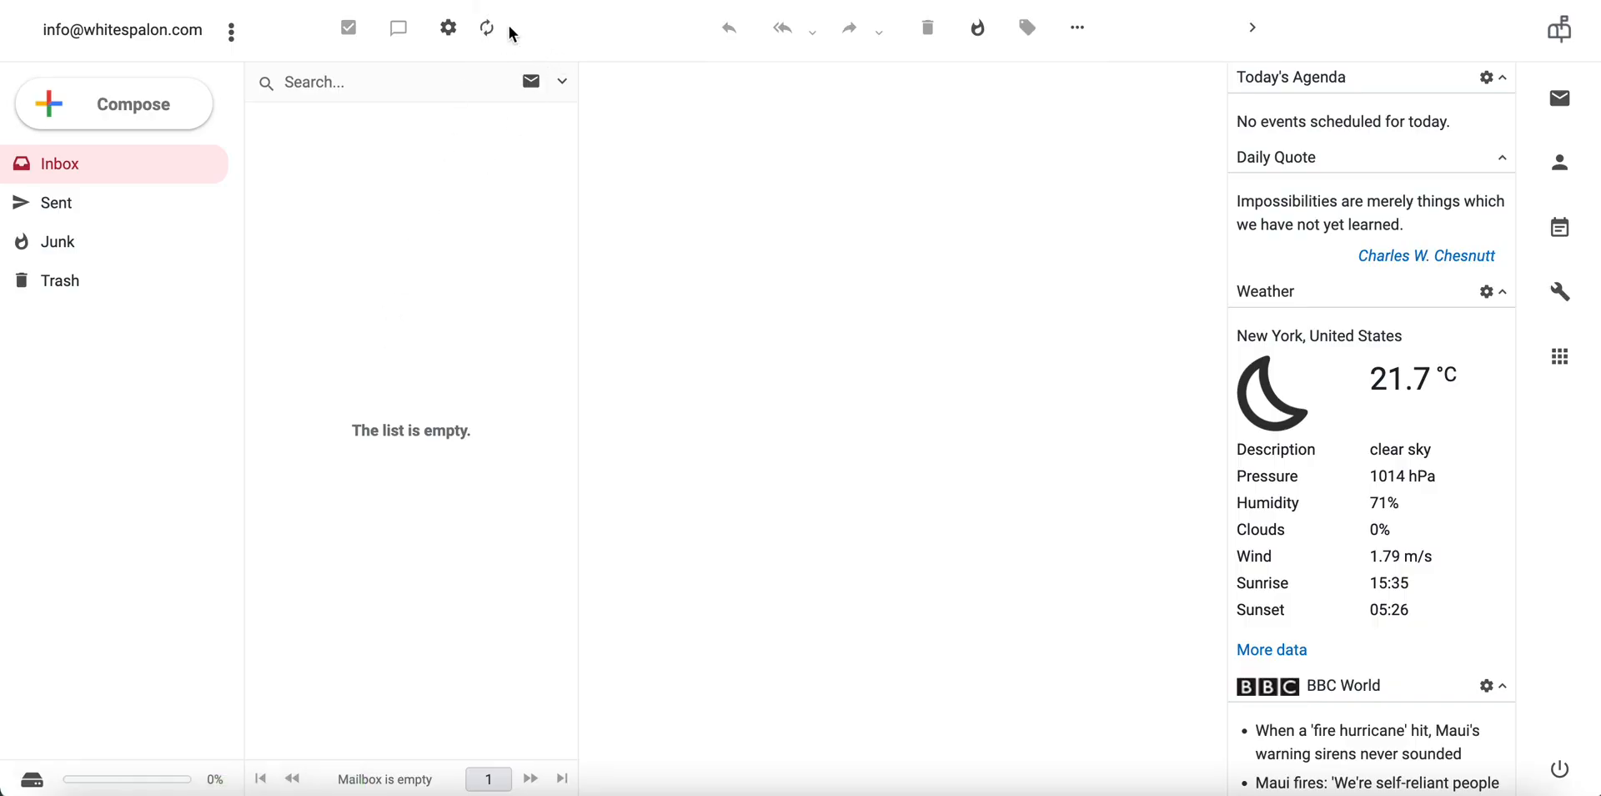
left_click(503, 35)
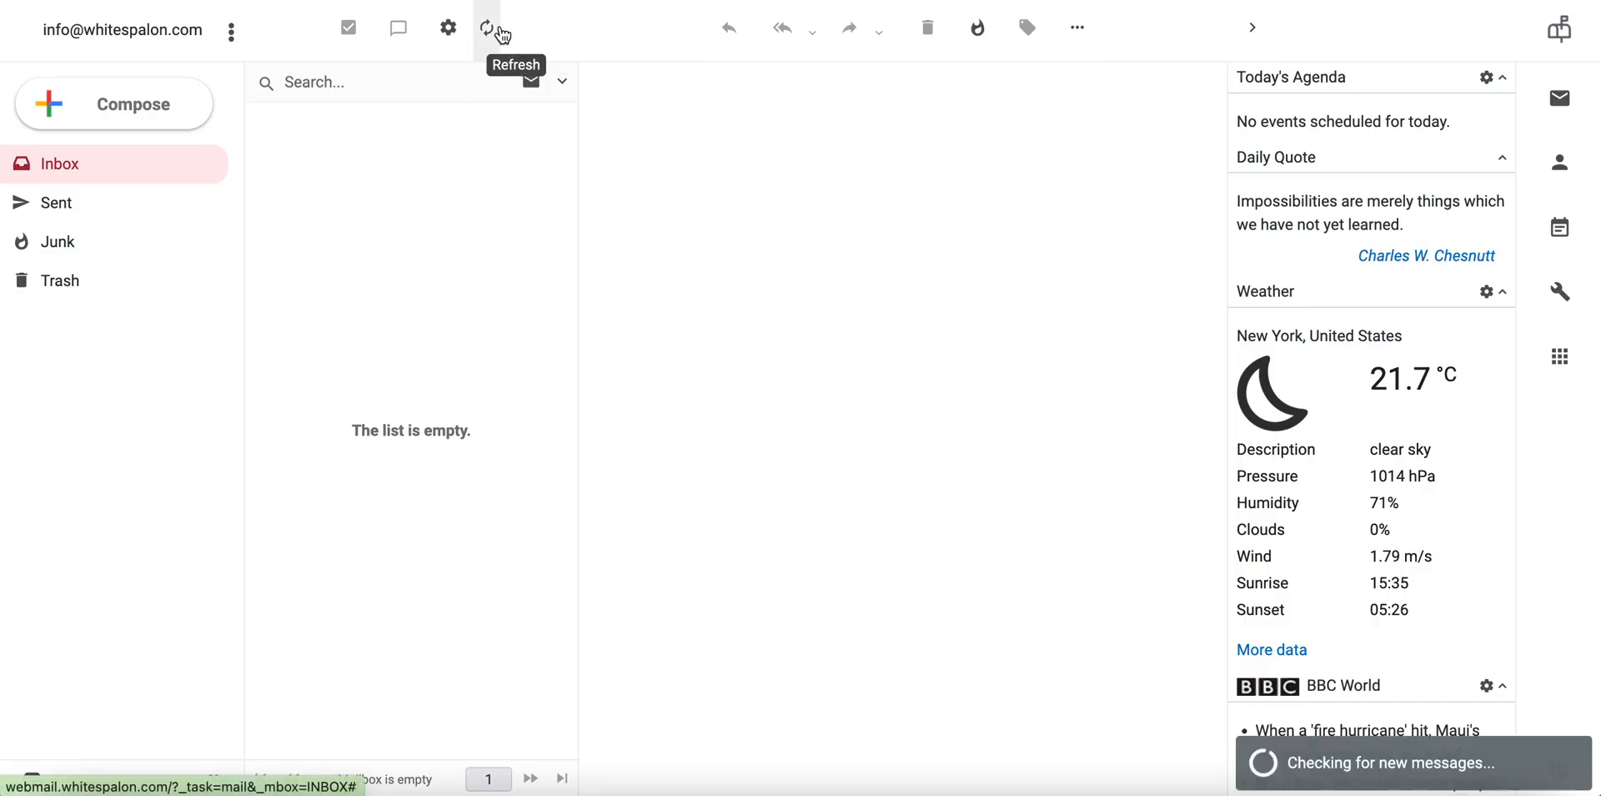
left_click(148, 205)
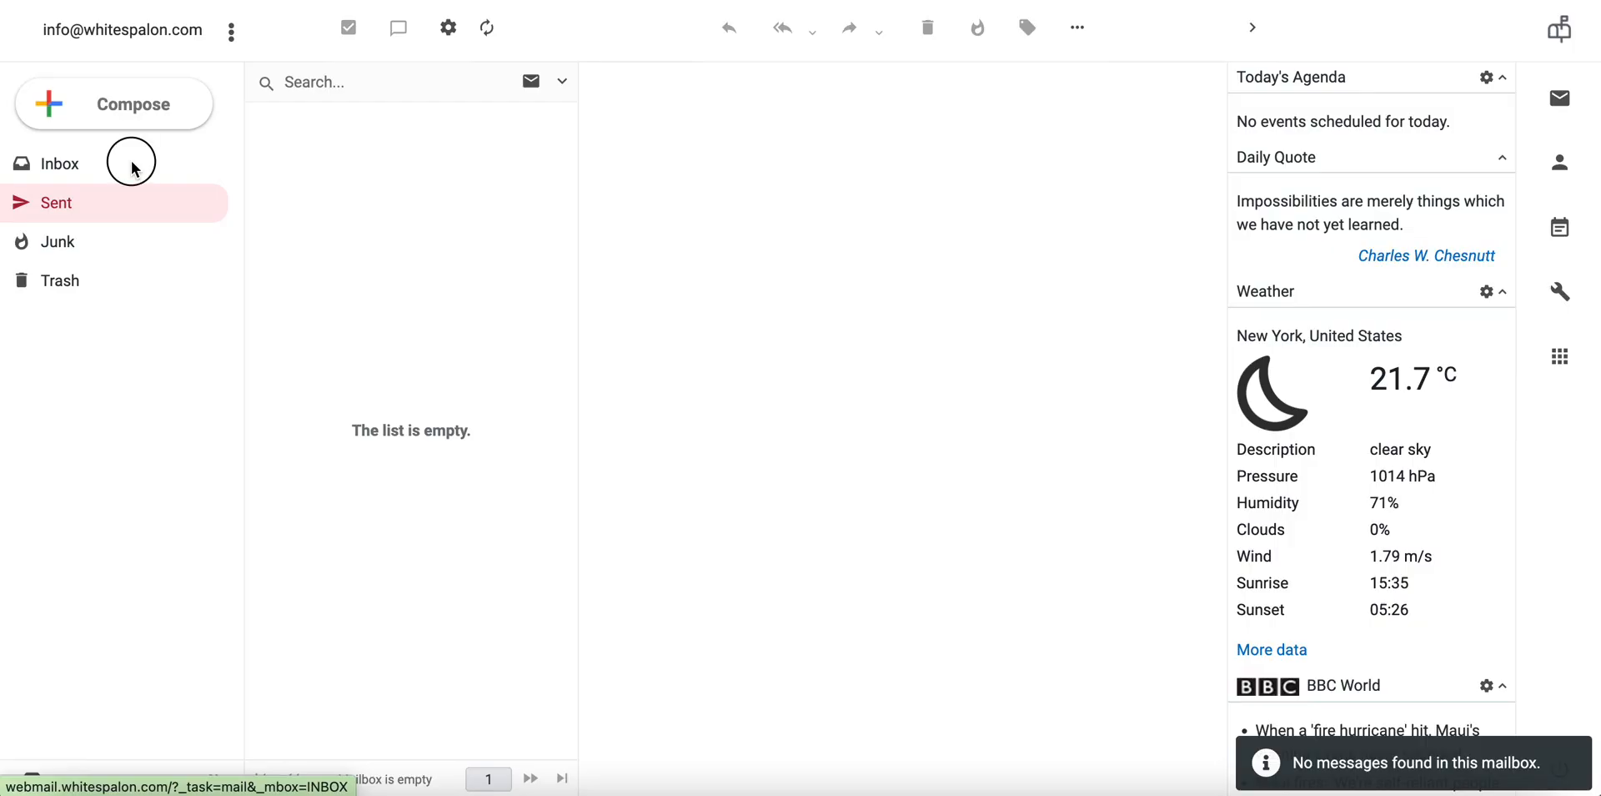
left_click(131, 165)
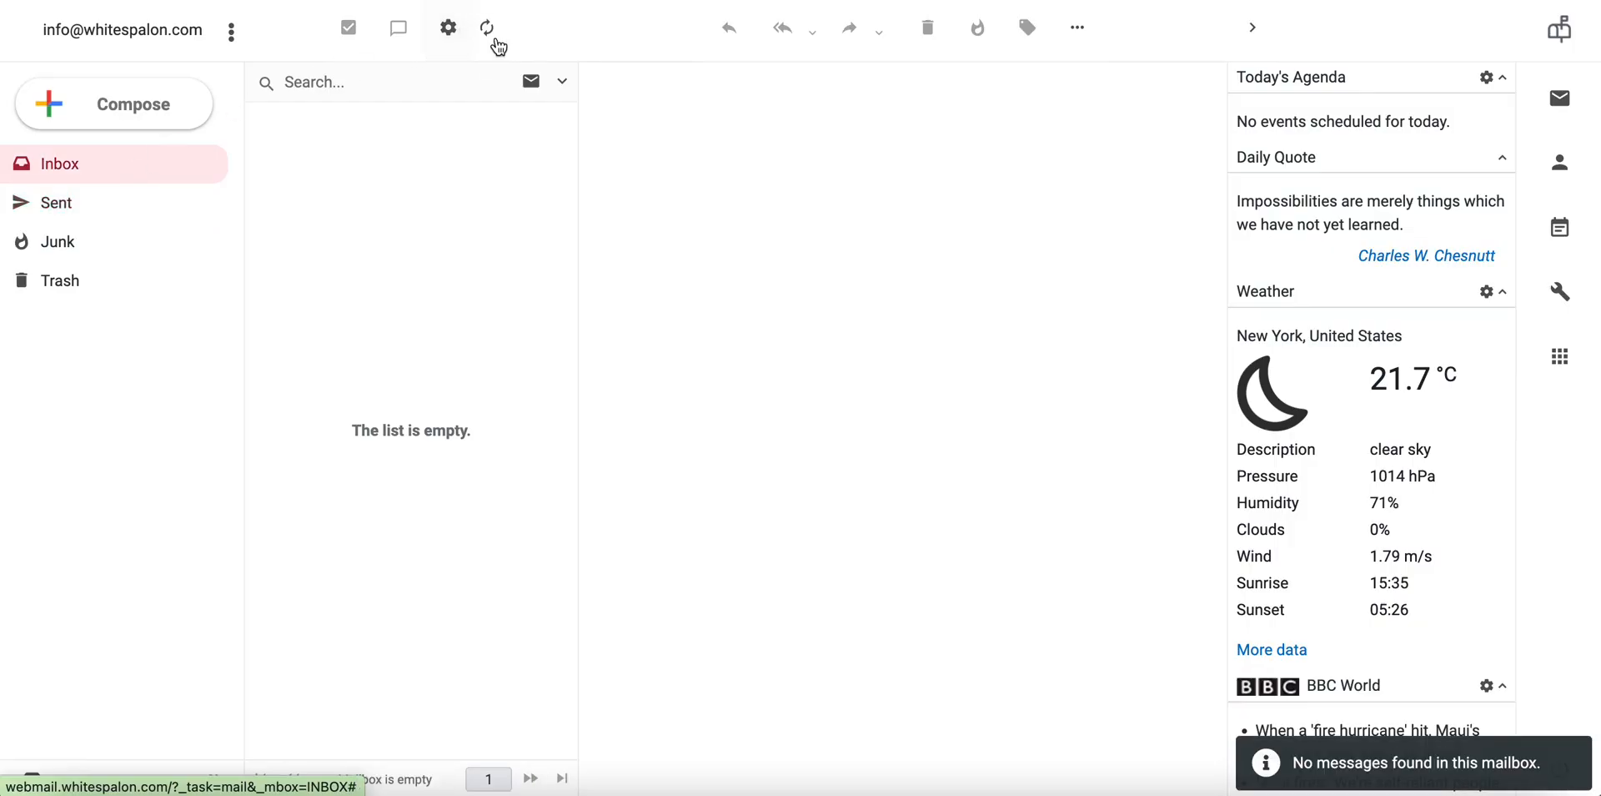
left_click(488, 34)
left_click(460, 135)
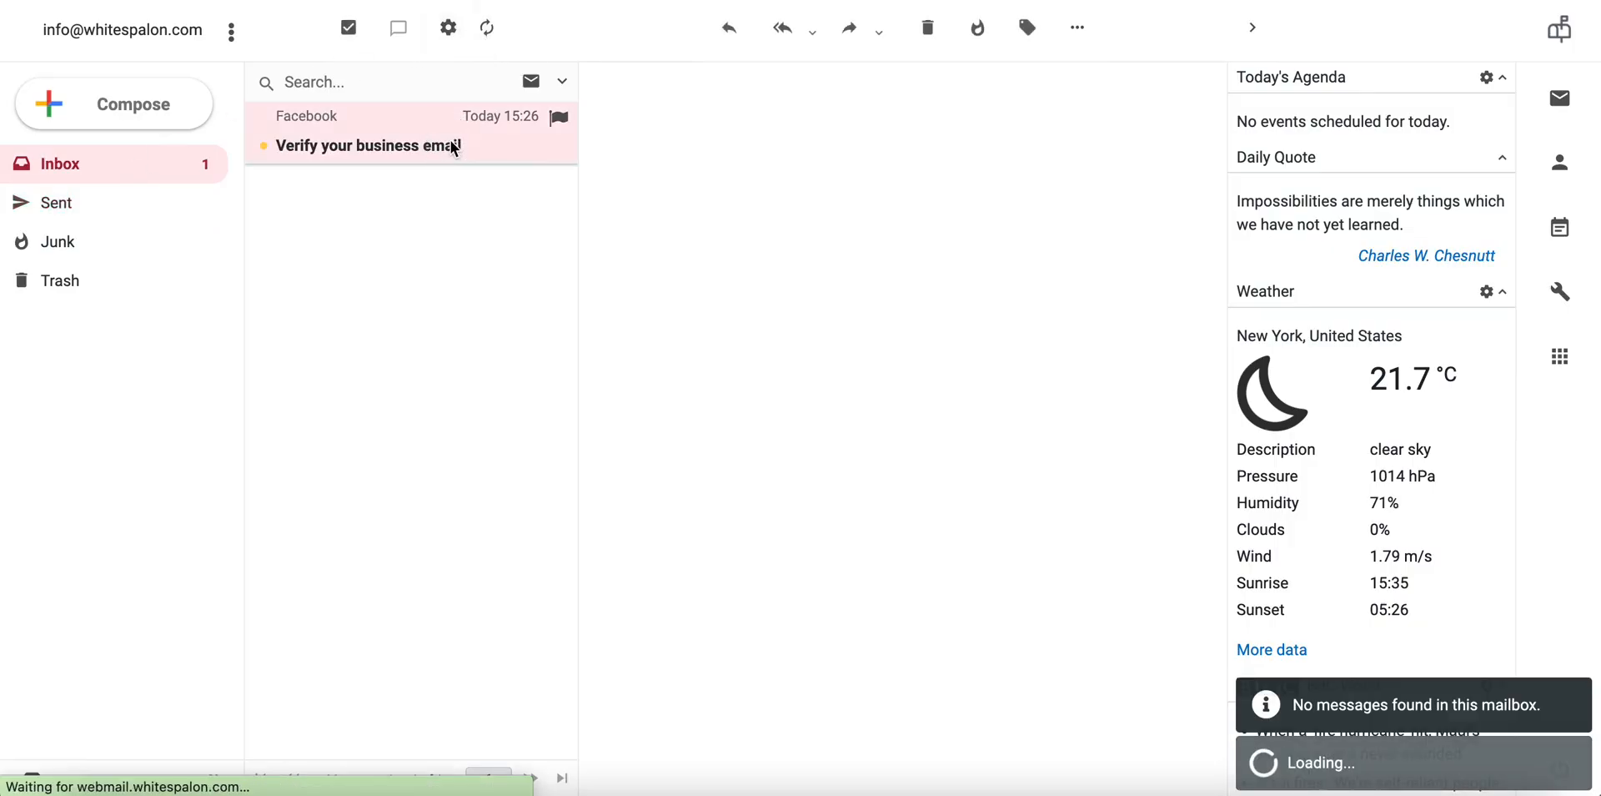
right_click(773, 389)
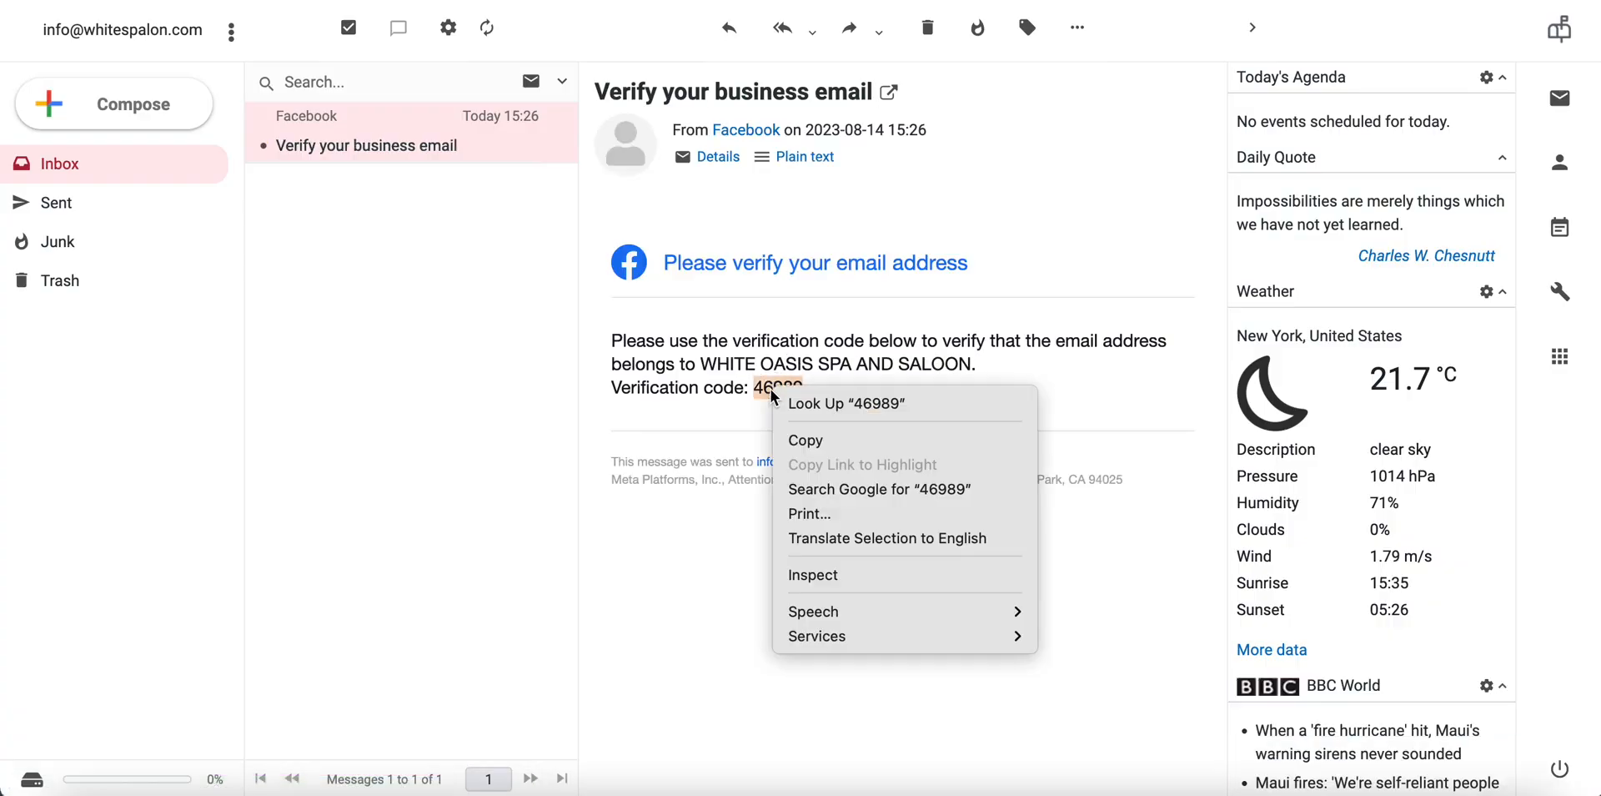
left_click(807, 440)
Step: Paste the emailed code into Meta's Confirmation code field and submit it
key("ctrl+shift+Tab")
key("ctrl+shift+Tab")
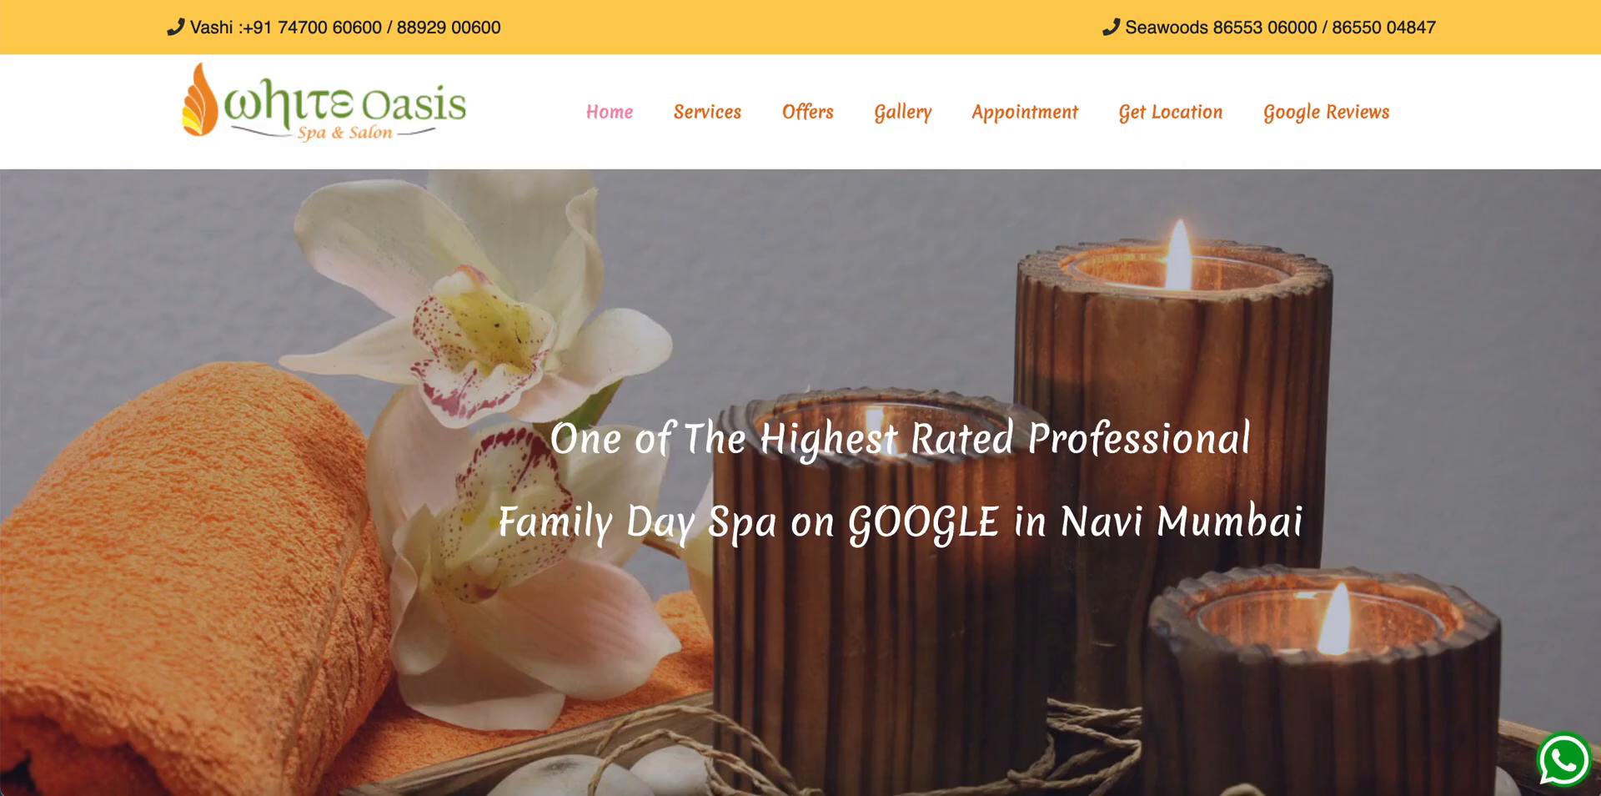
left_click(675, 222)
key("ctrl+v")
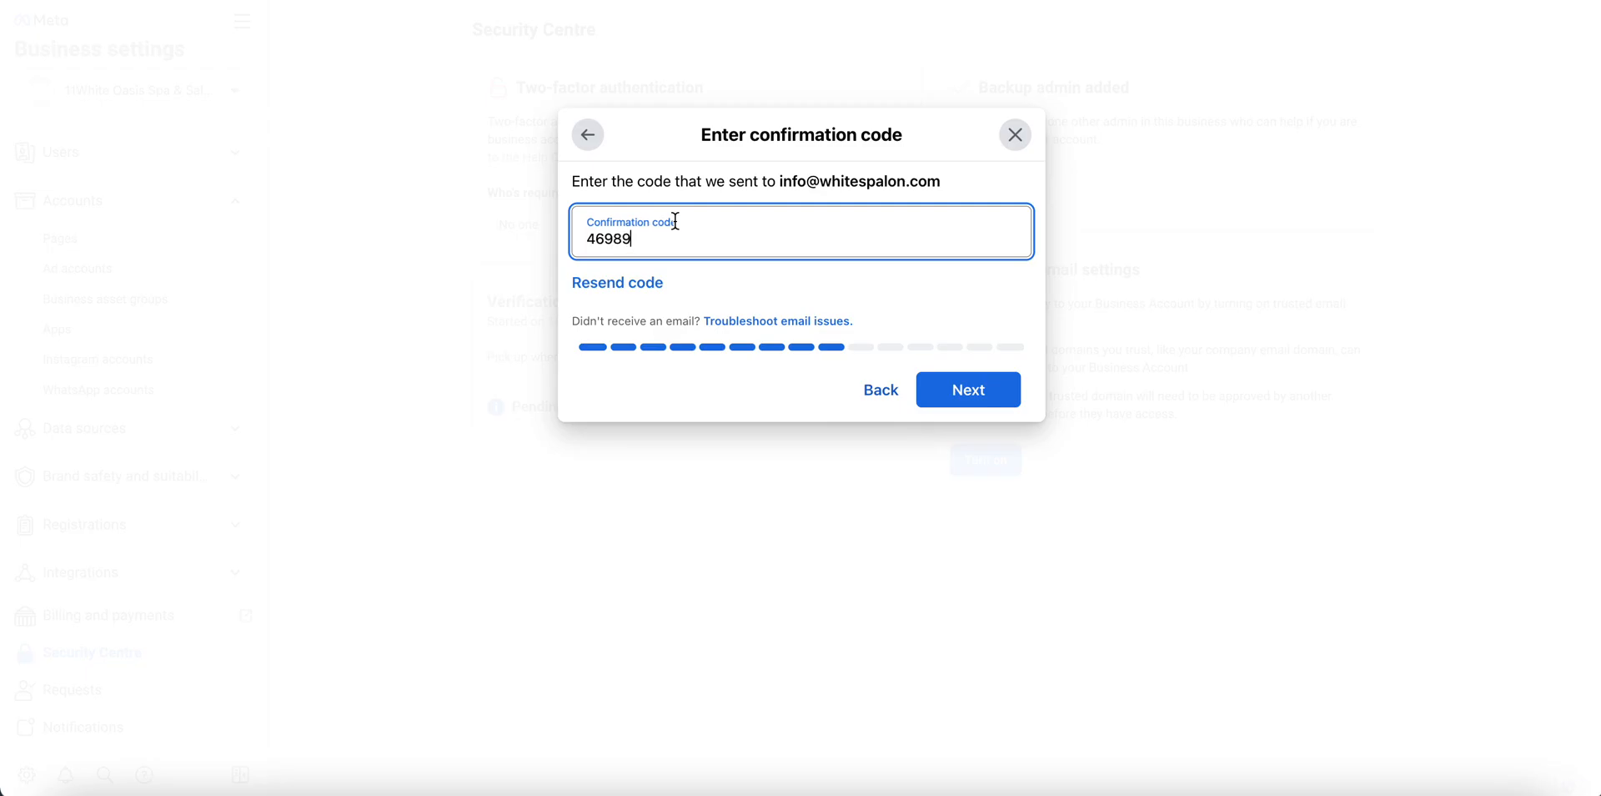
left_click(959, 393)
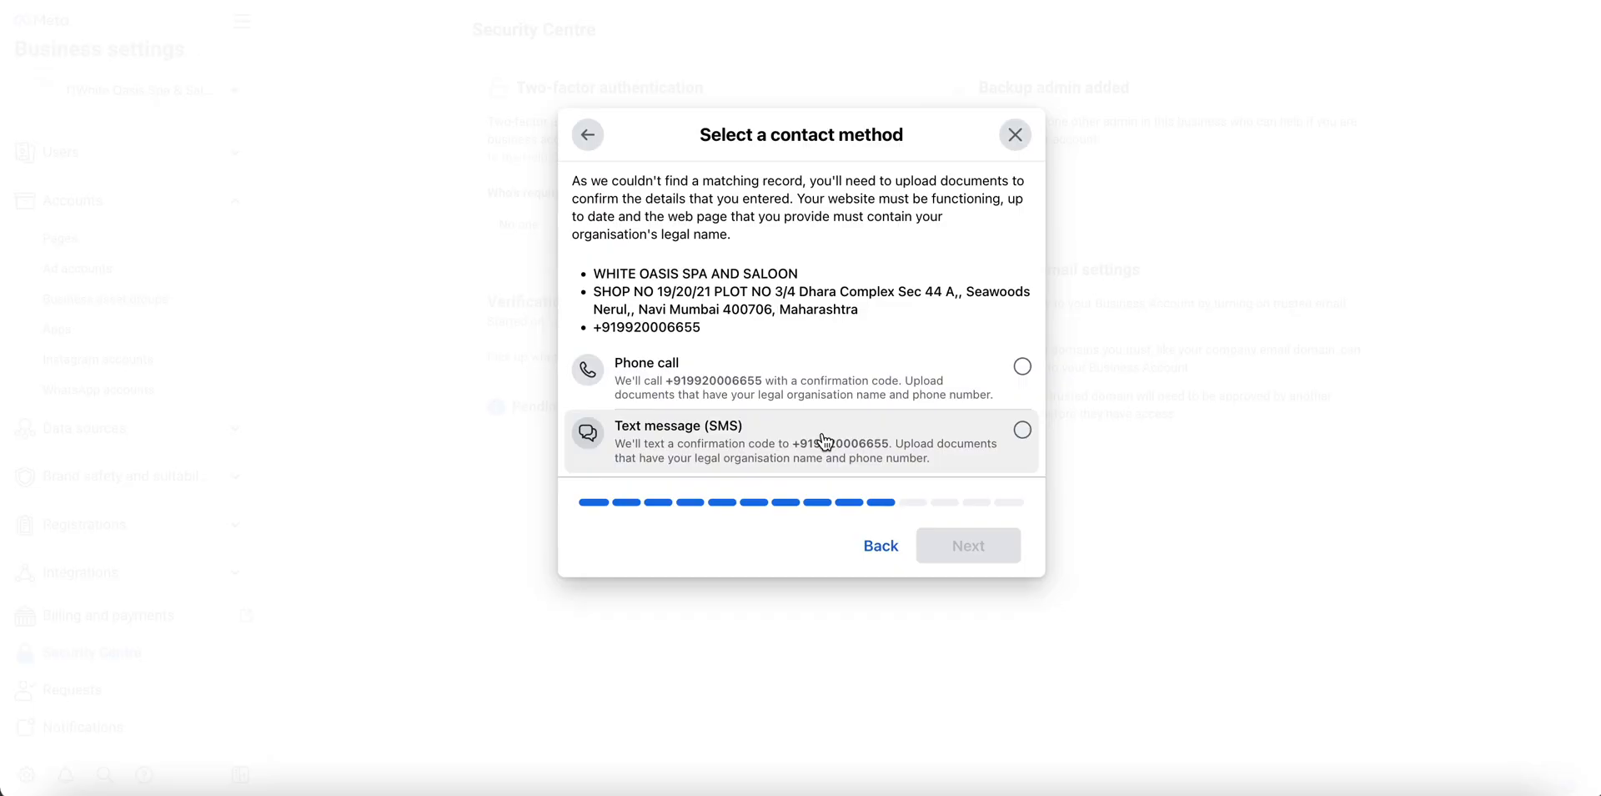
Step: Choose Text message (SMS) as the contact method and have the code texted to the business phone
left_click(826, 441)
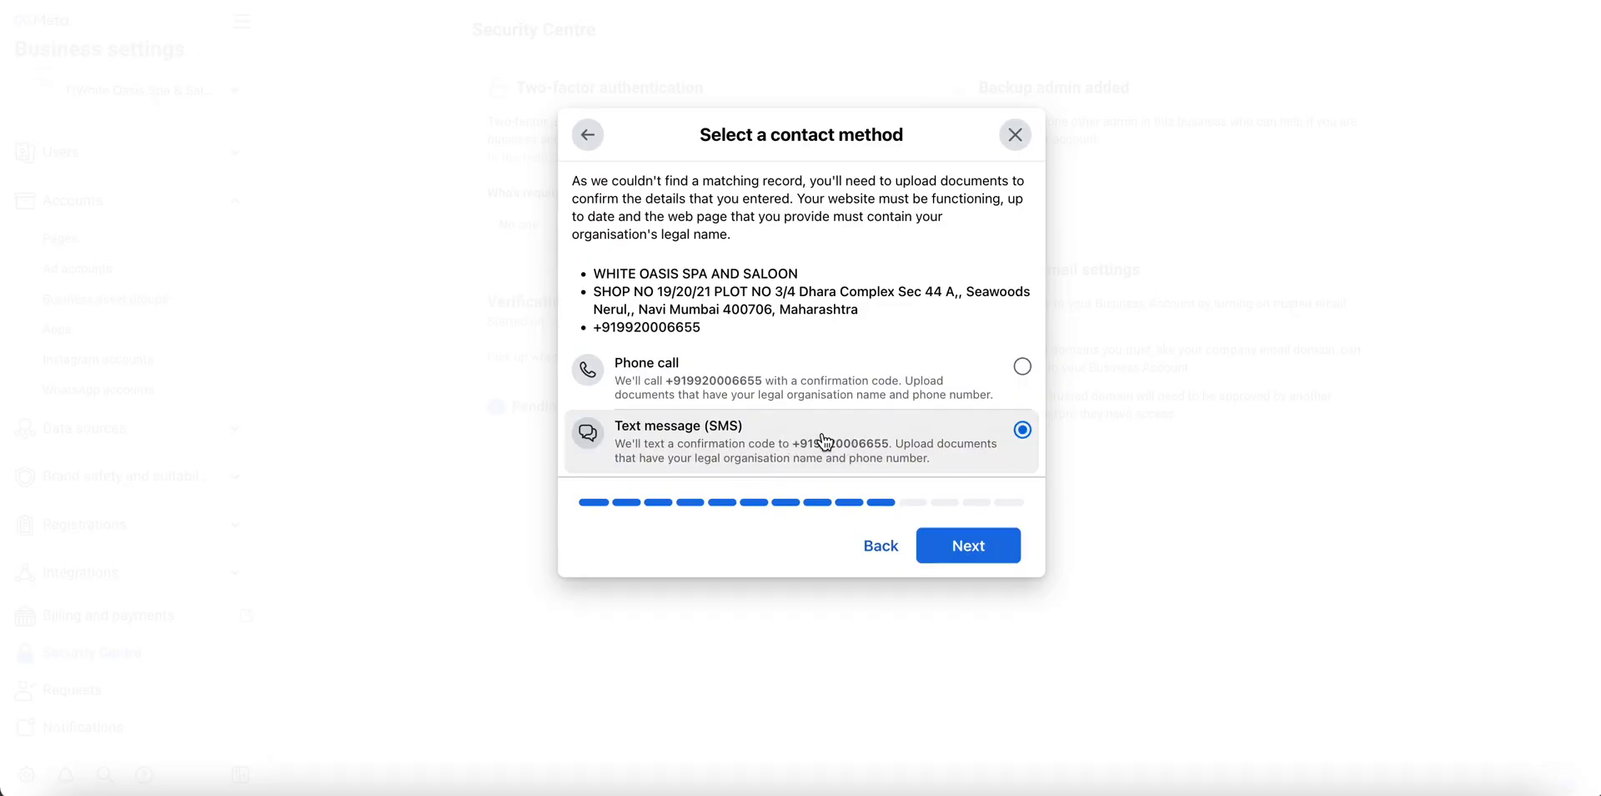
left_click(968, 545)
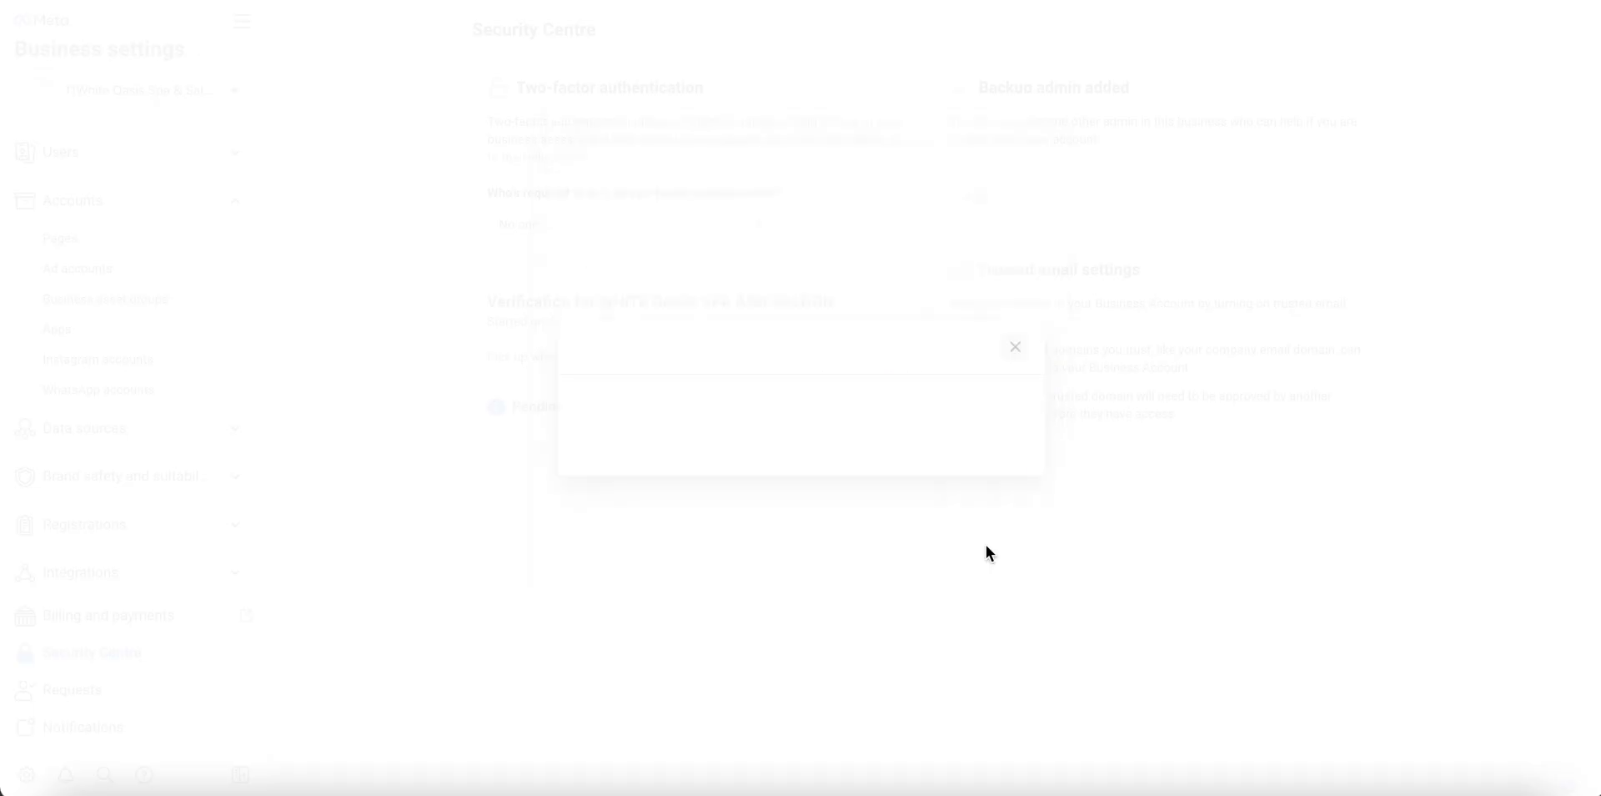
left_click(959, 407)
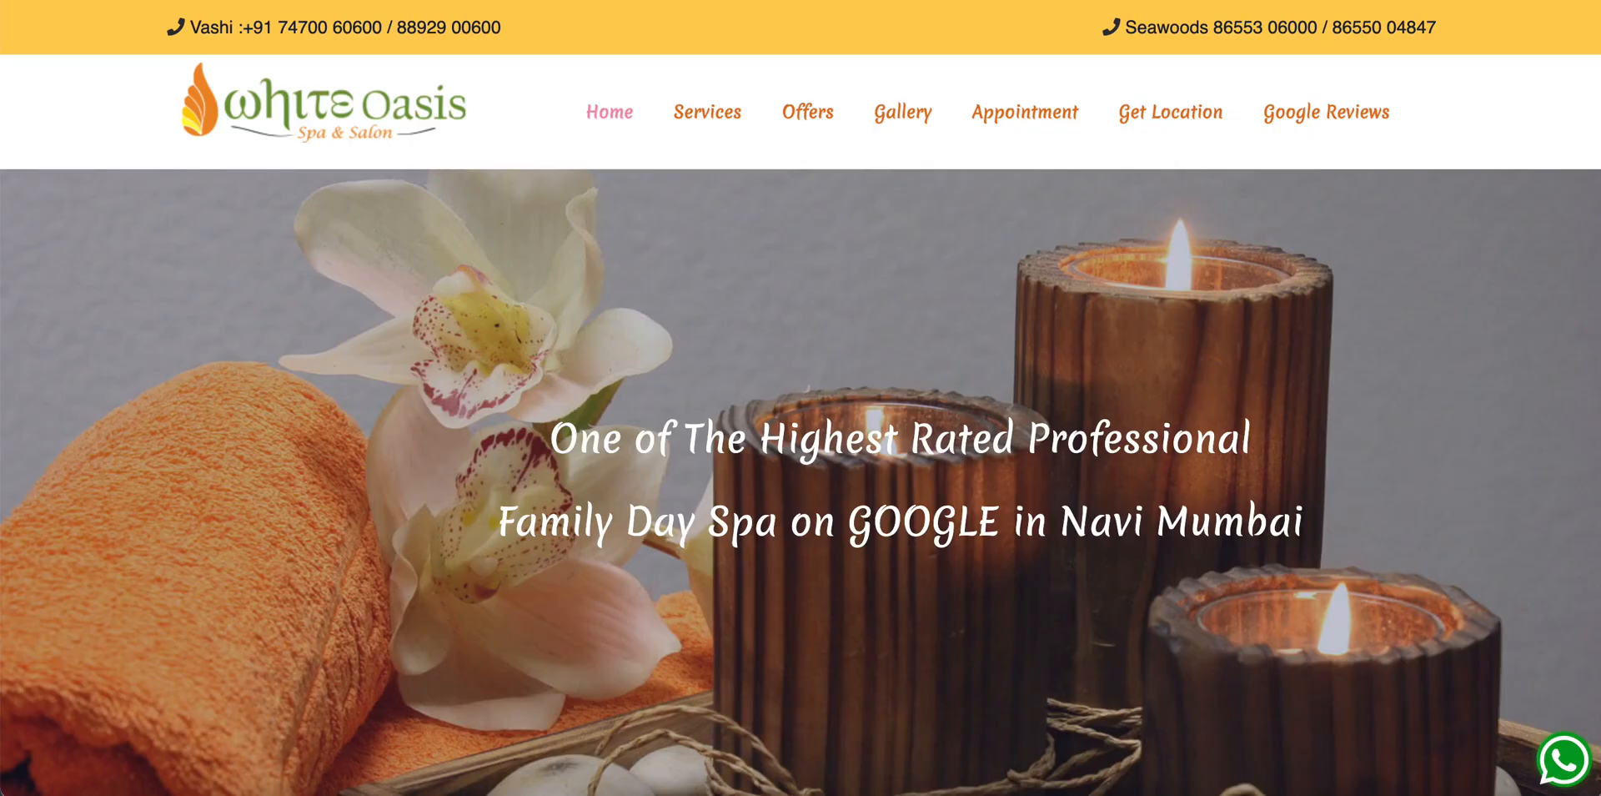
scroll(995, 448, "down", 5)
scroll(994, 439, "down", 15)
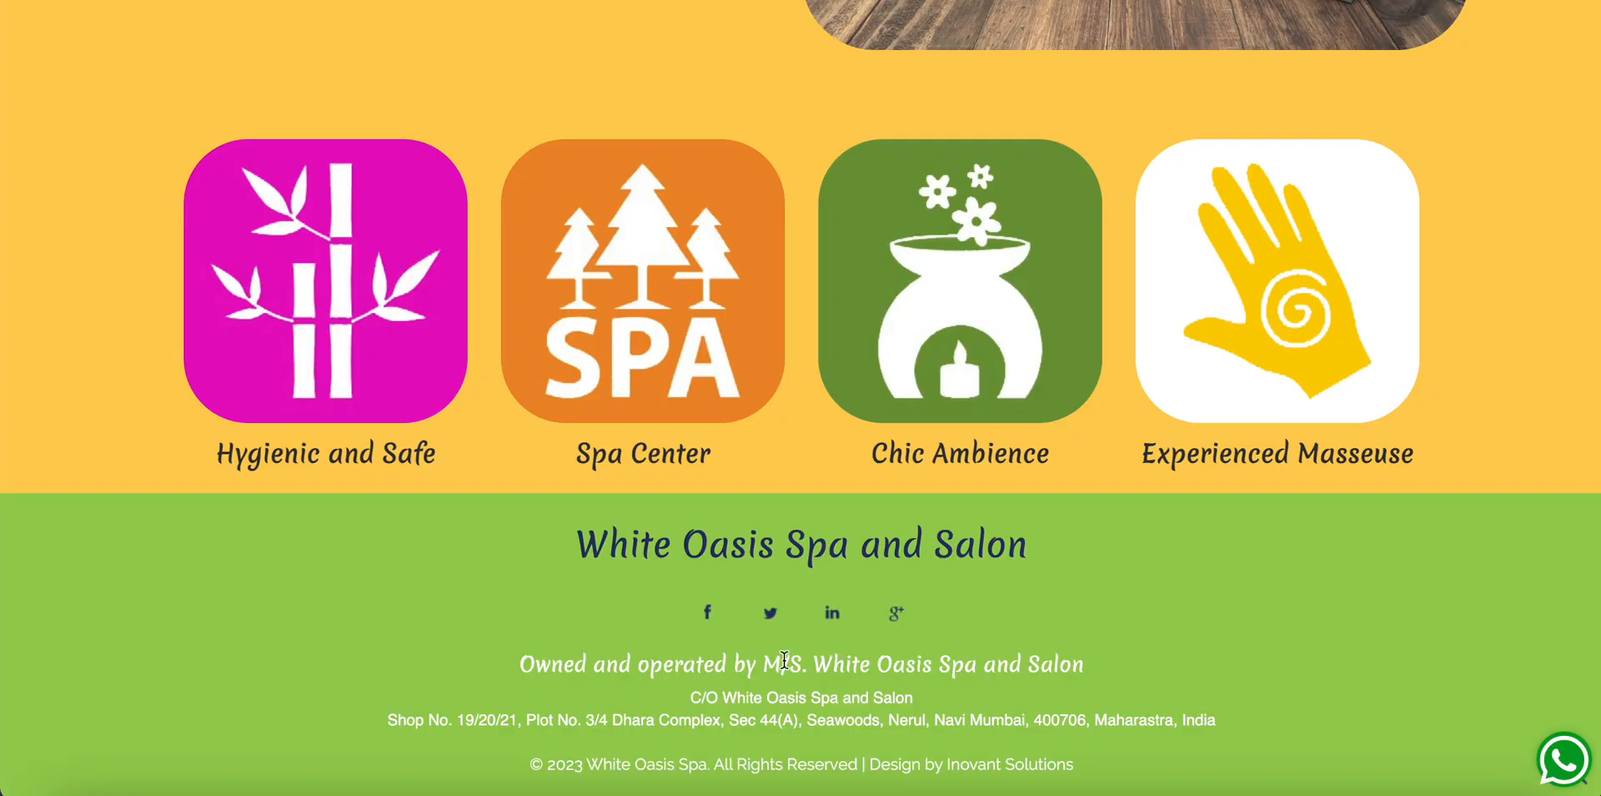
left_click_drag(977, 664, 1086, 663)
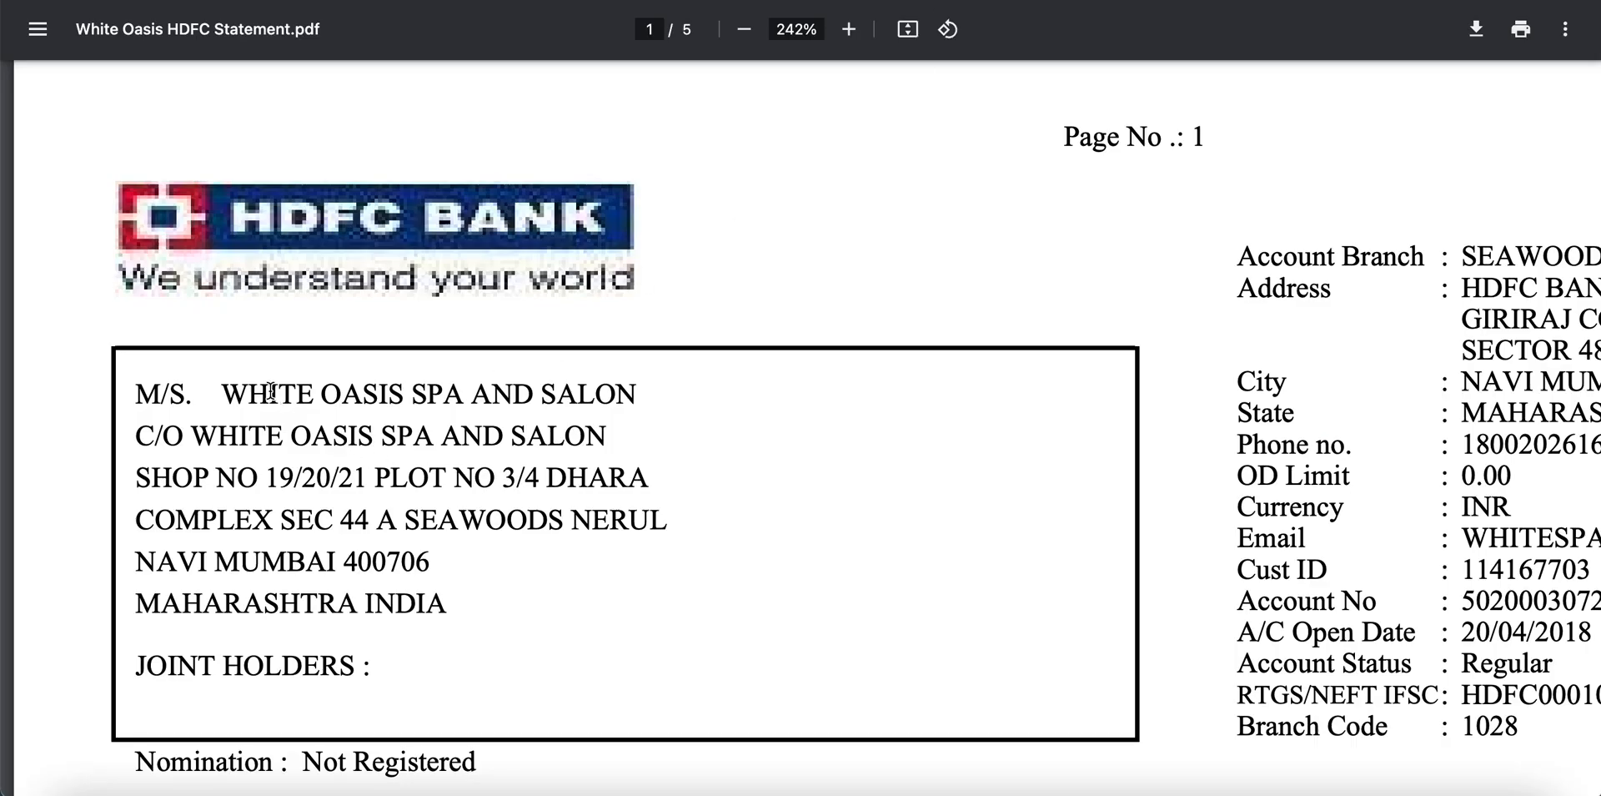
left_click_drag(222, 392, 764, 394)
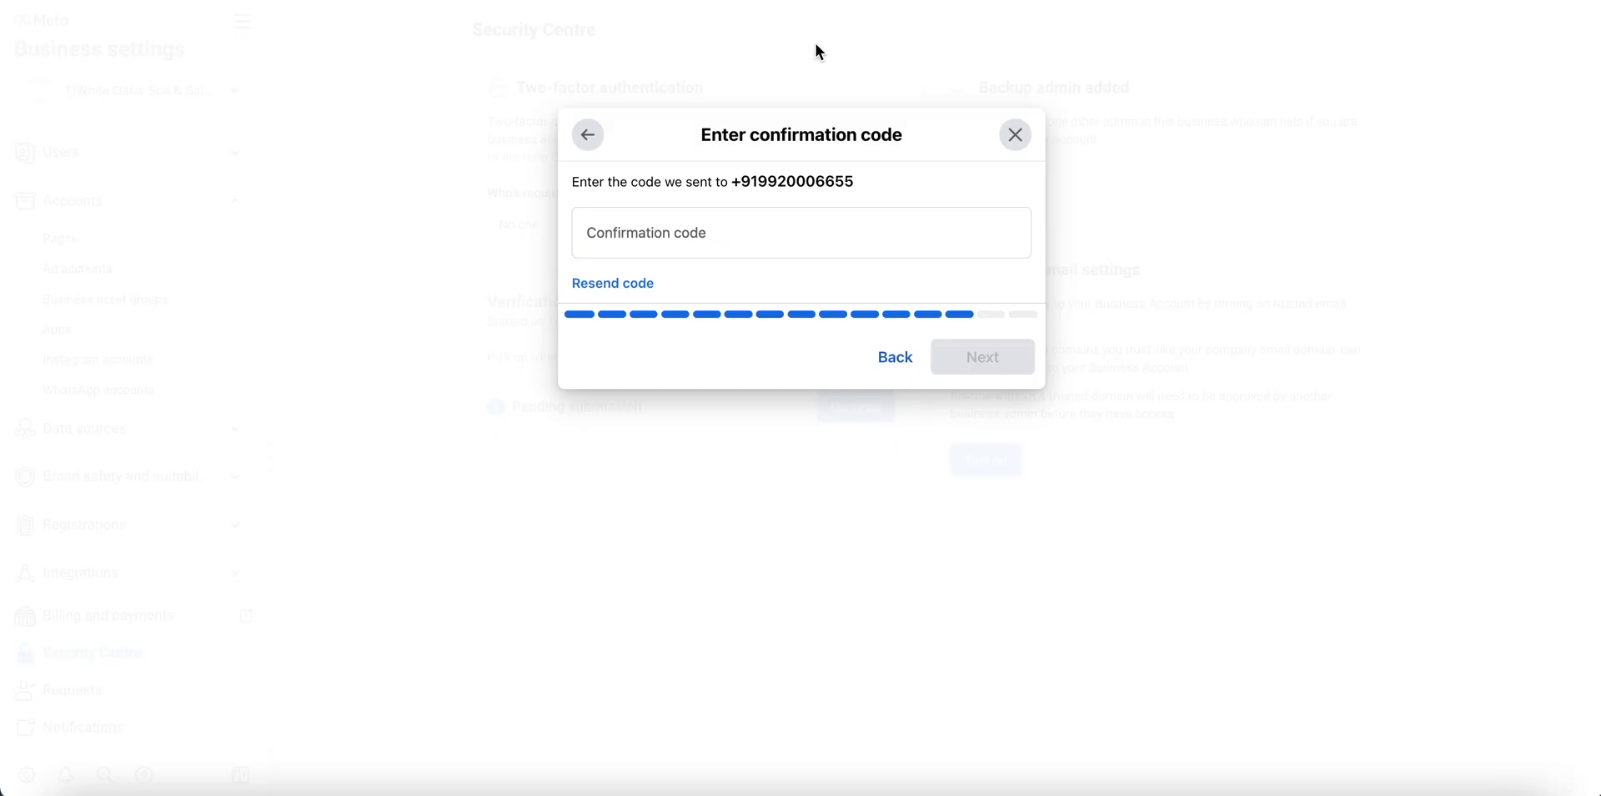
Step: Request a fresh SMS code, then enter the texted code and submit it
left_click(828, 231)
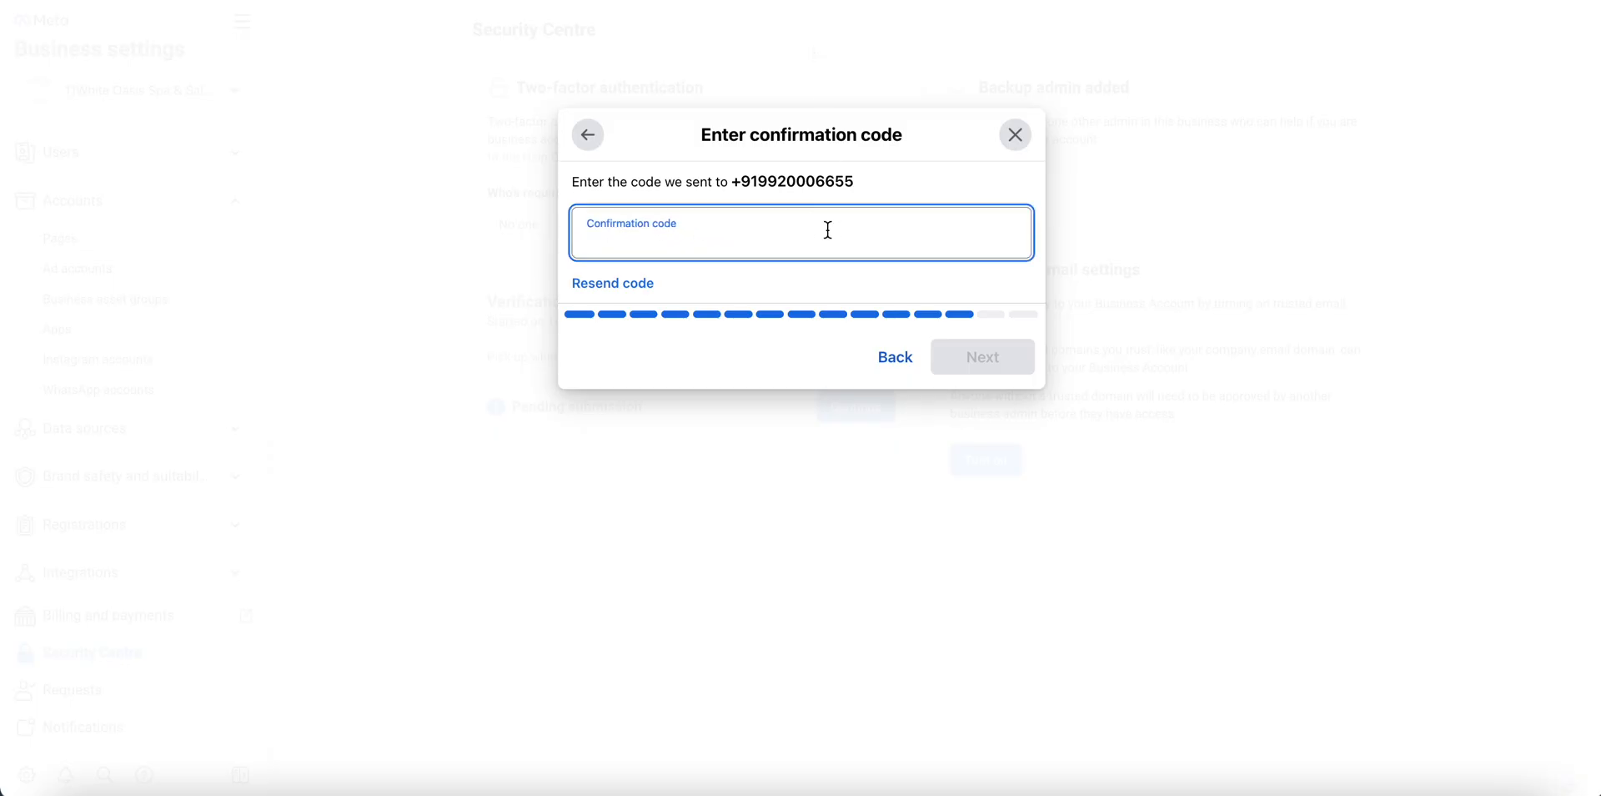
left_click(650, 288)
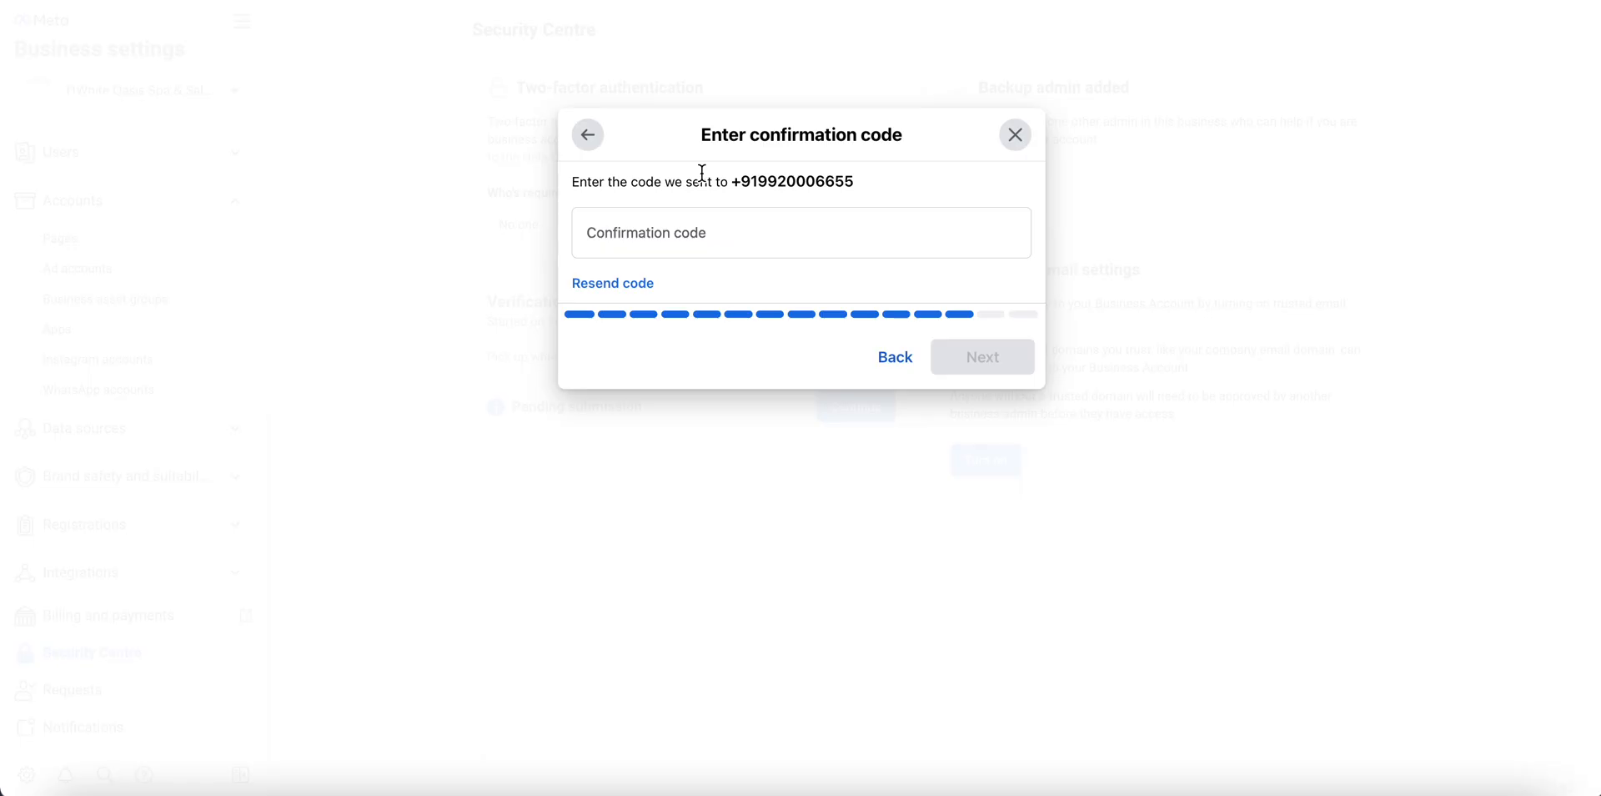
left_click(615, 238)
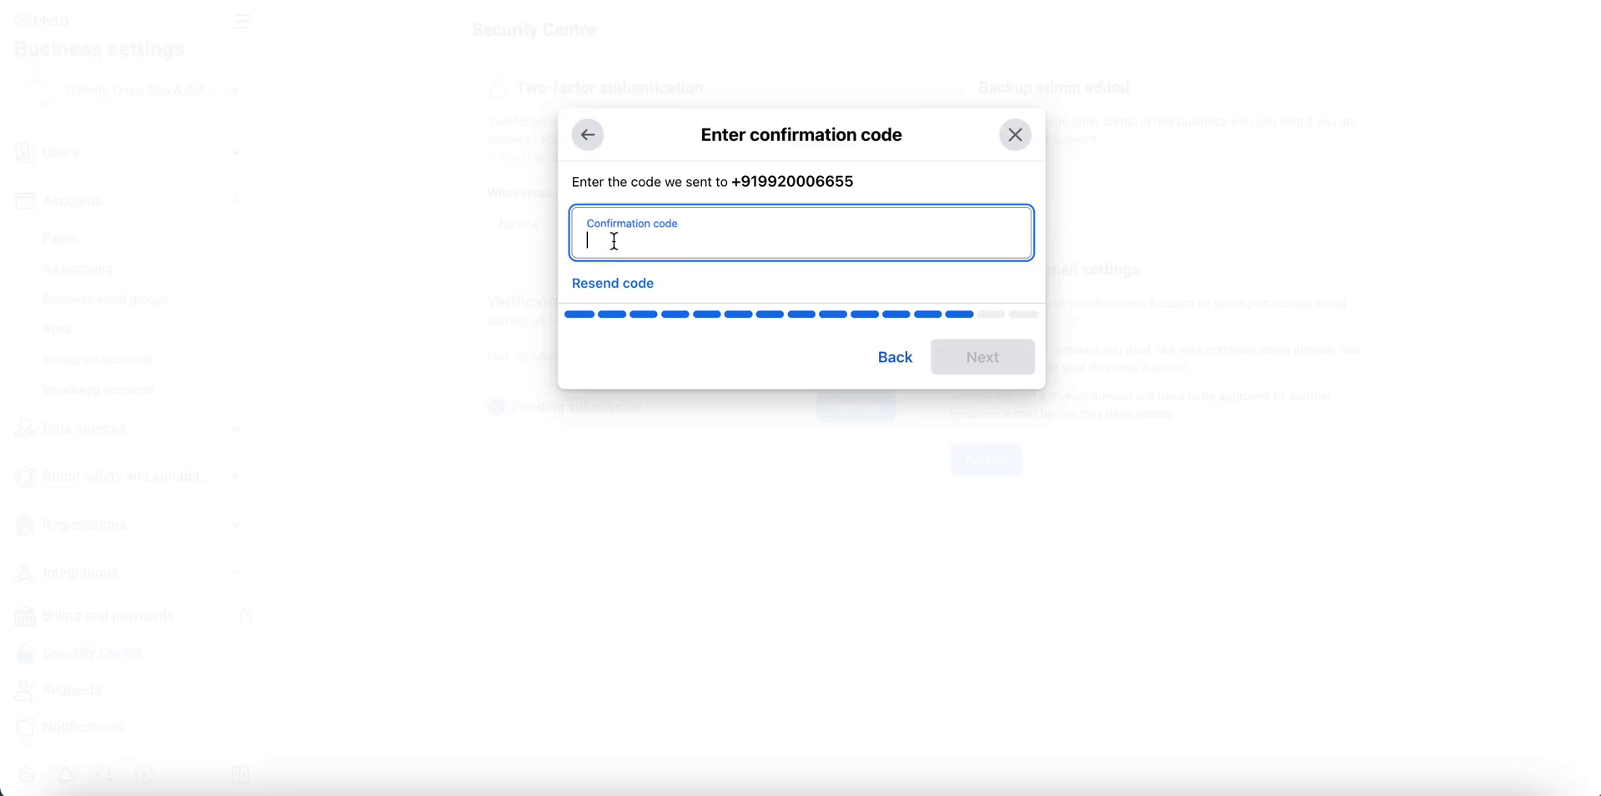
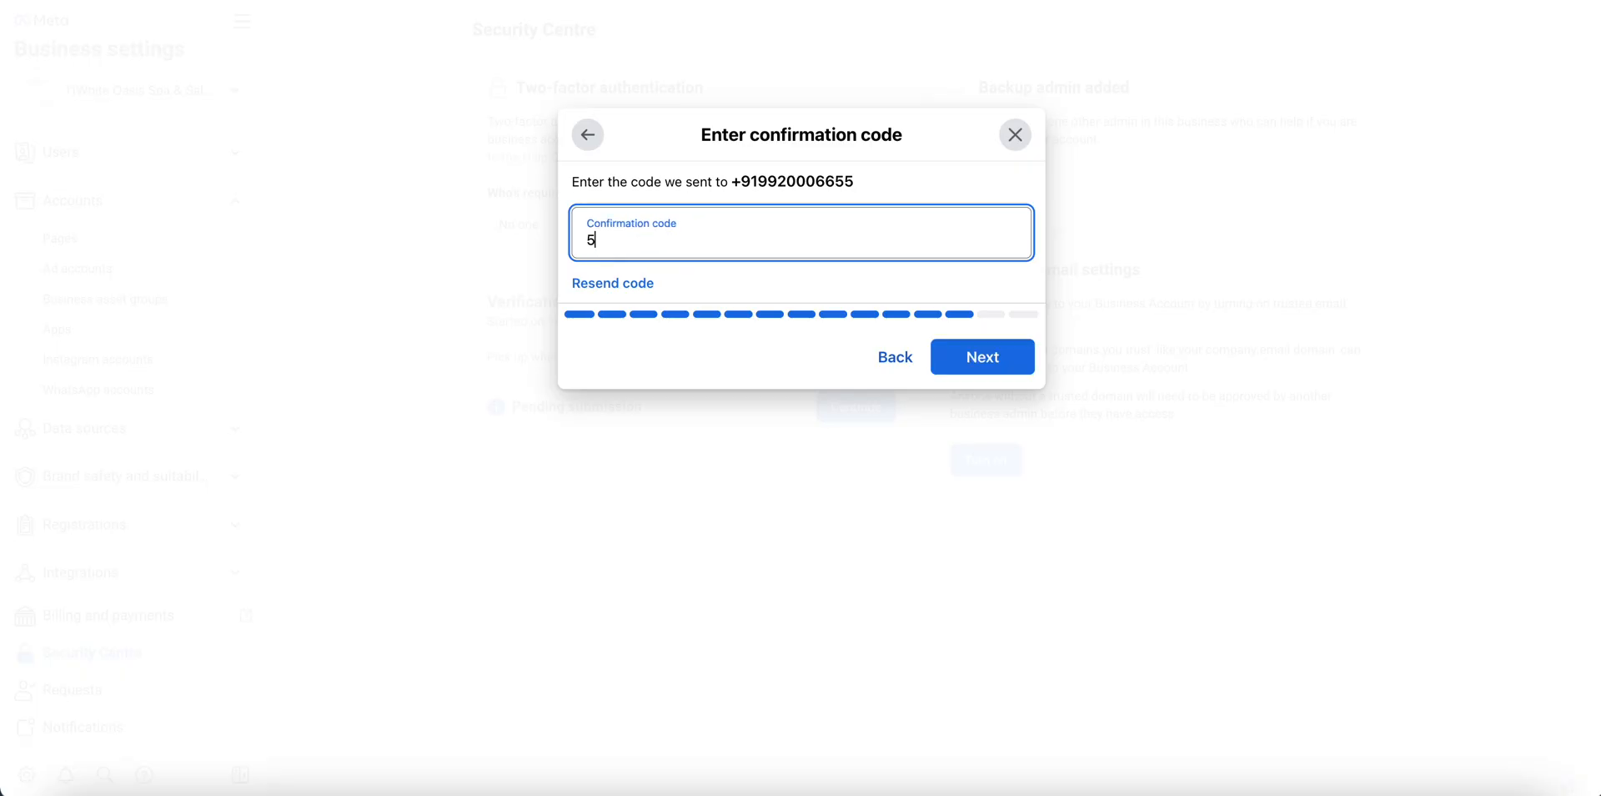
left_click(1010, 361)
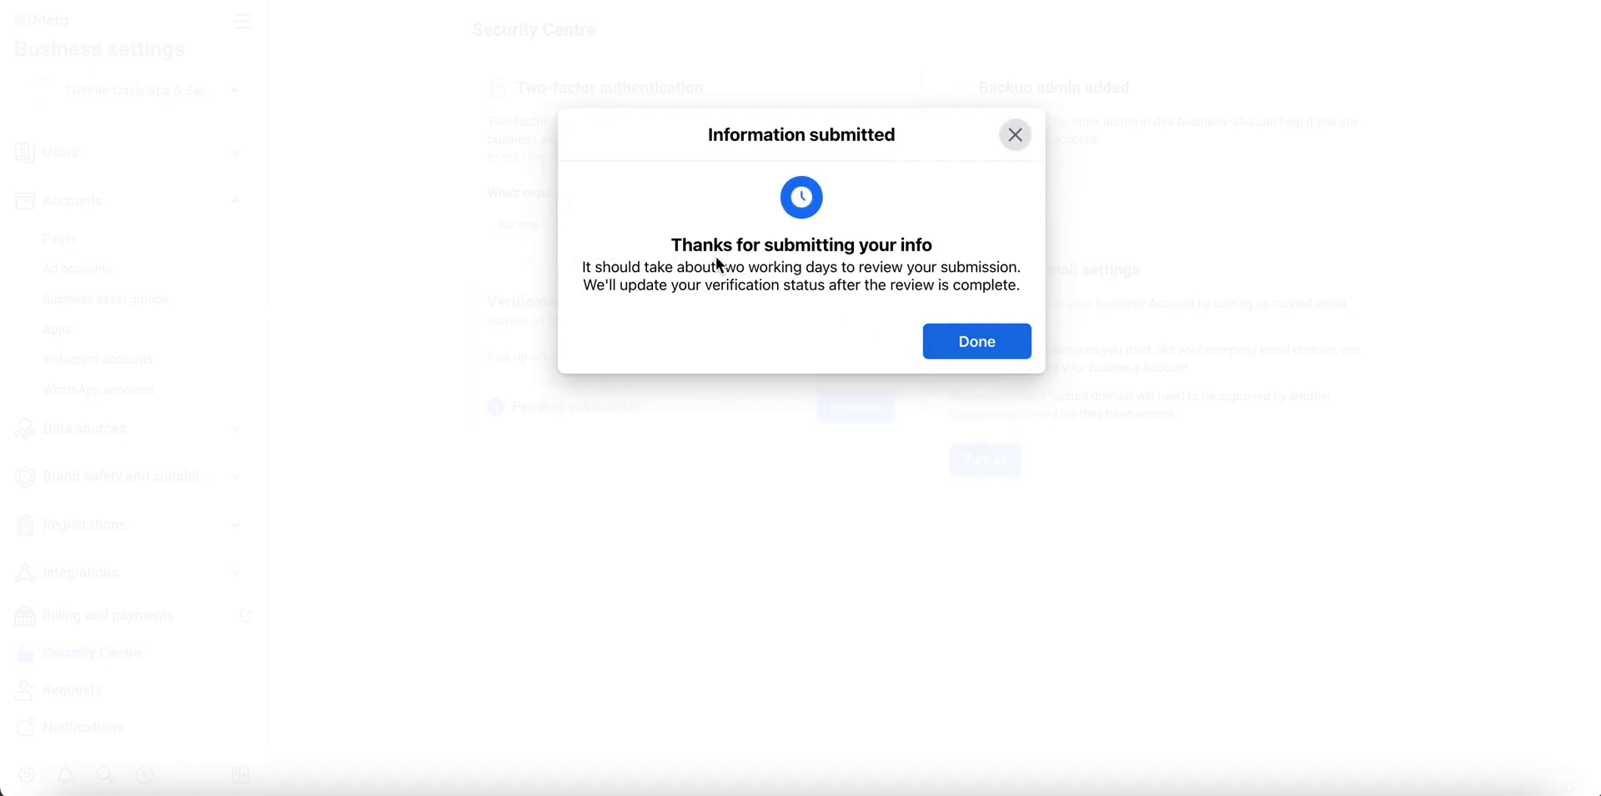
Step: Dismiss the Information submitted notice with Done, leaving verification listed as In review
triple_click(715, 266)
left_click(976, 341)
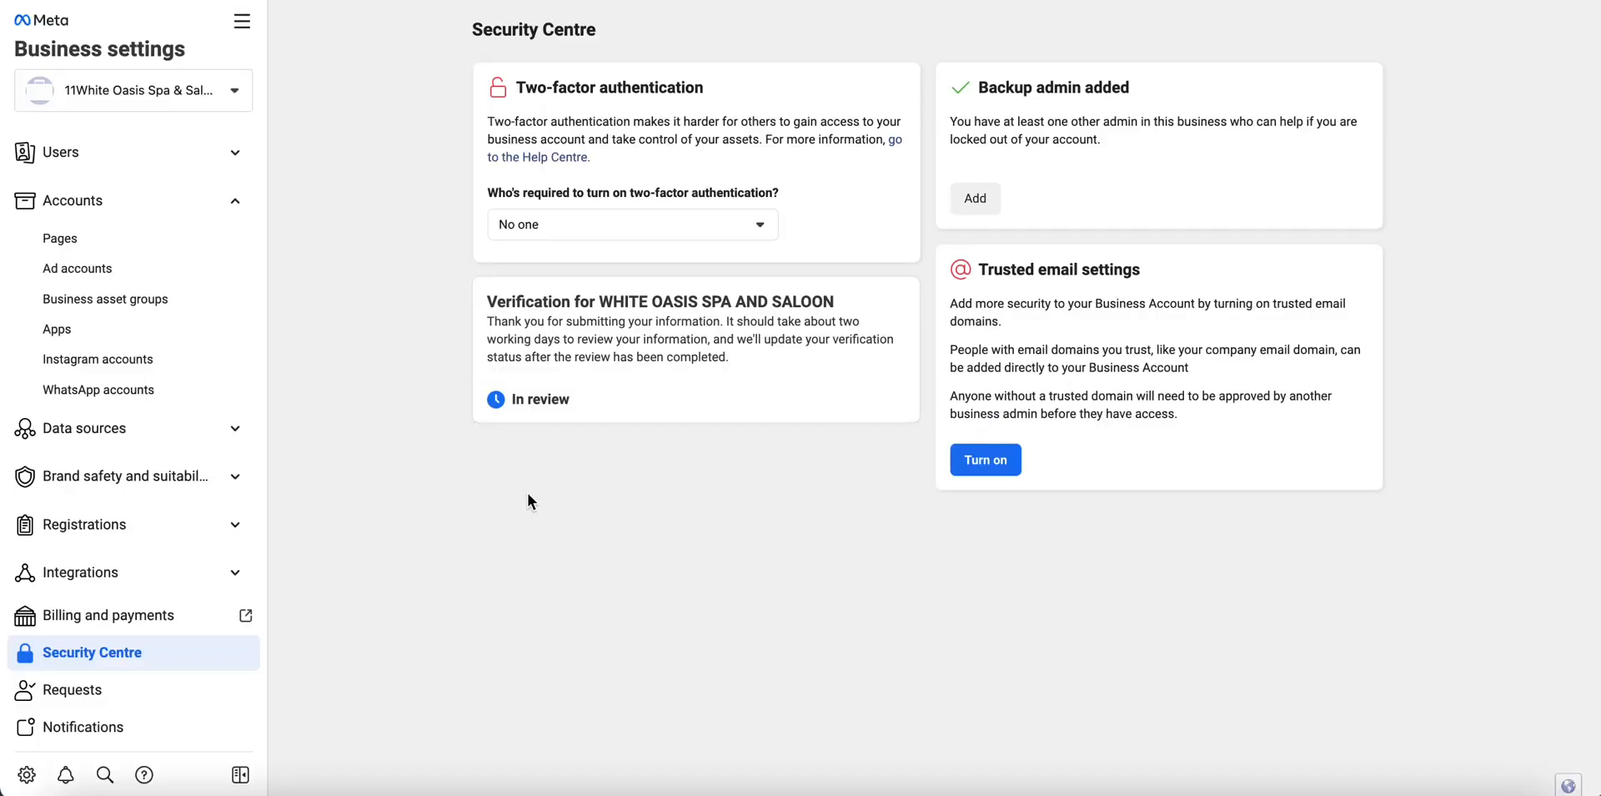